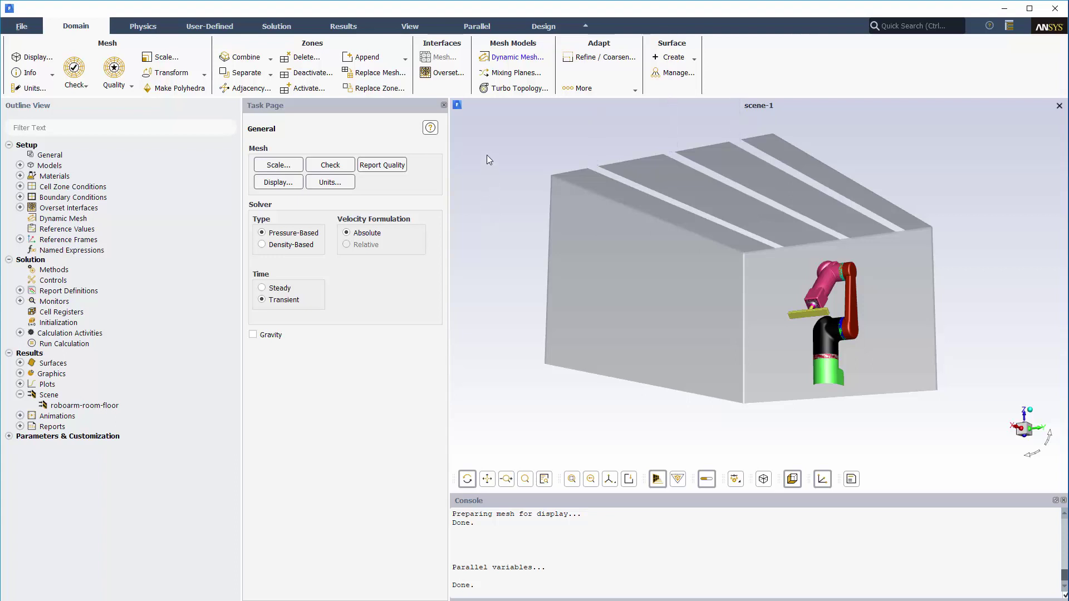
# Step: Pan, orbit and zoom the view around the overset mesh boxes onto the arm's end effector
pyautogui.moveTo(622, 348); pyautogui.dragTo(631, 250, button='middle')
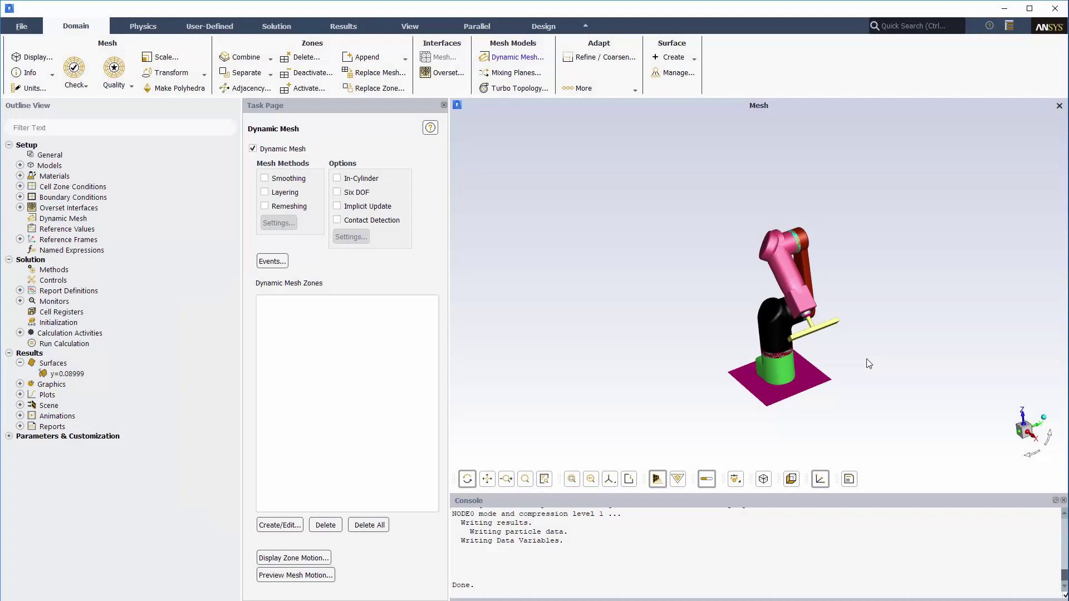
pyautogui.moveTo(865, 350); pyautogui.dragTo(854, 329)
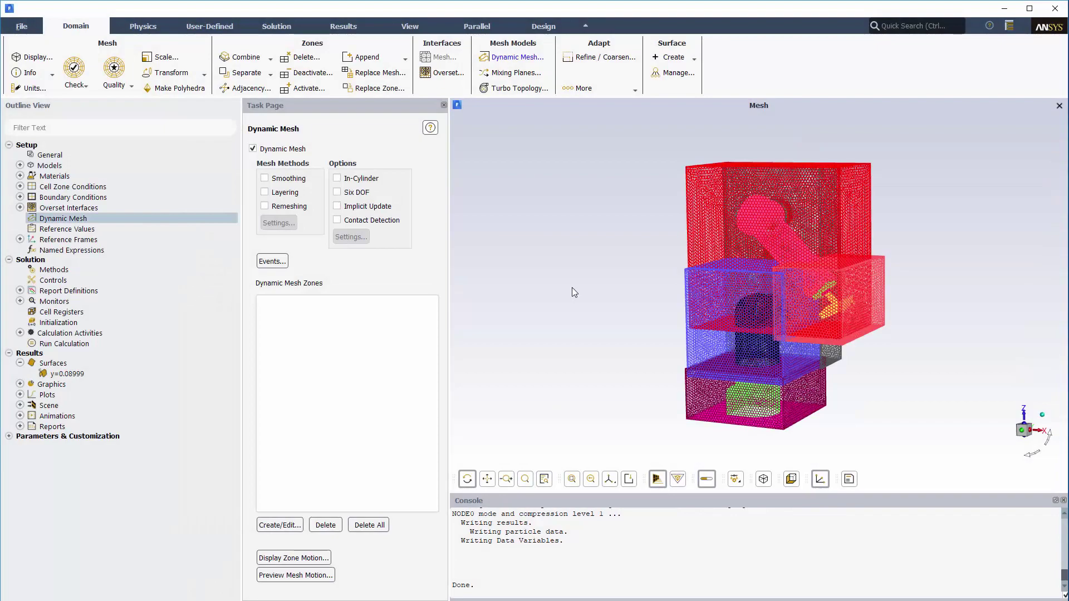
pyautogui.moveTo(845, 333)
pyautogui.mouseDown()
pyautogui.moveTo(785, 360)
pyautogui.moveTo(777, 392)
pyautogui.moveTo(787, 345)
pyautogui.moveTo(831, 326)
pyautogui.moveTo(960, 316)
pyautogui.moveTo(852, 333)
pyautogui.mouseUp()
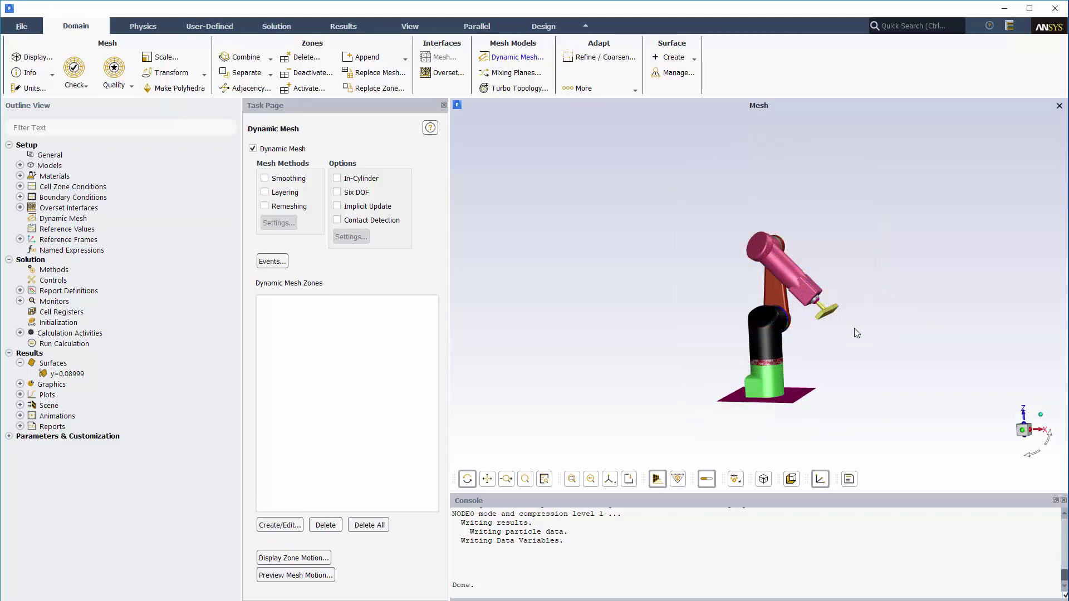
pyautogui.scroll(5, 855, 329)
pyautogui.scroll(6, 821, 305)
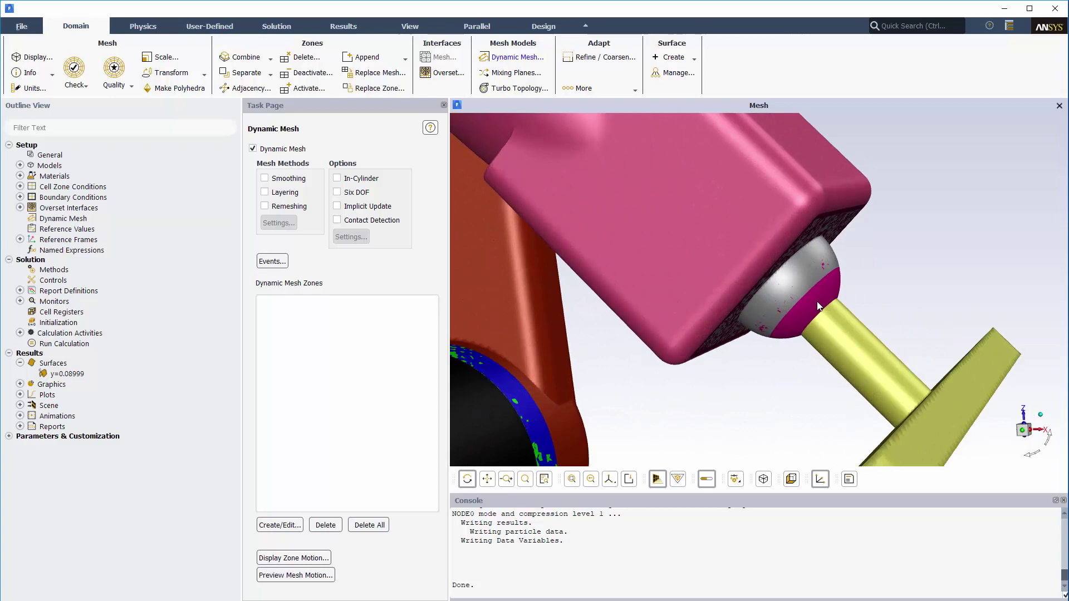
pyautogui.moveTo(791, 283); pyautogui.dragTo(750, 283)
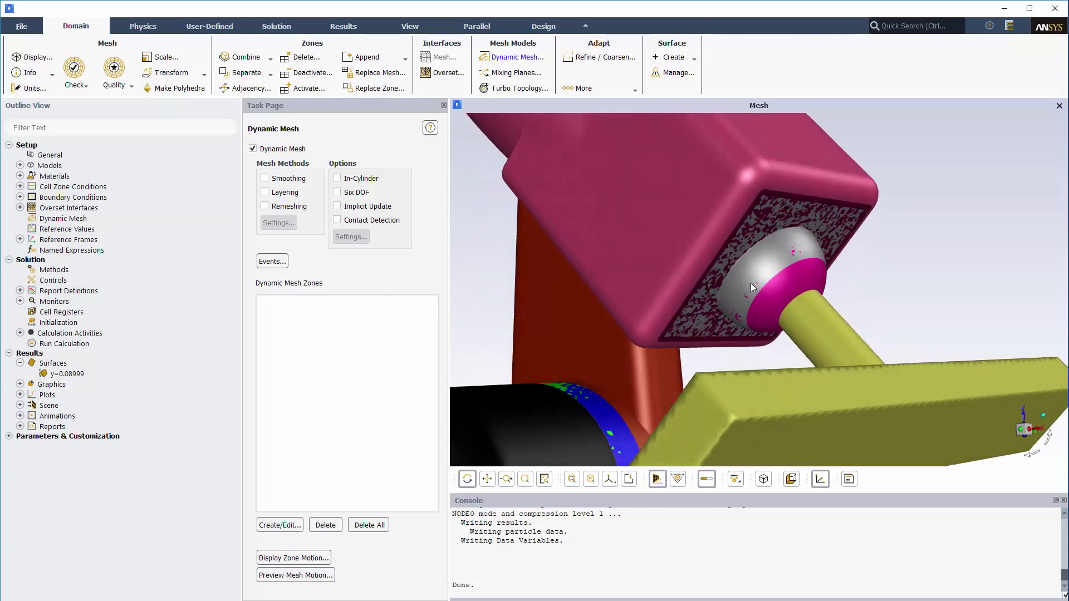
# Step: Review the k-epsilon viscous model settings and close them unchanged
pyautogui.click(740, 329)
pyautogui.moveTo(777, 279); pyautogui.dragTo(532, 319)
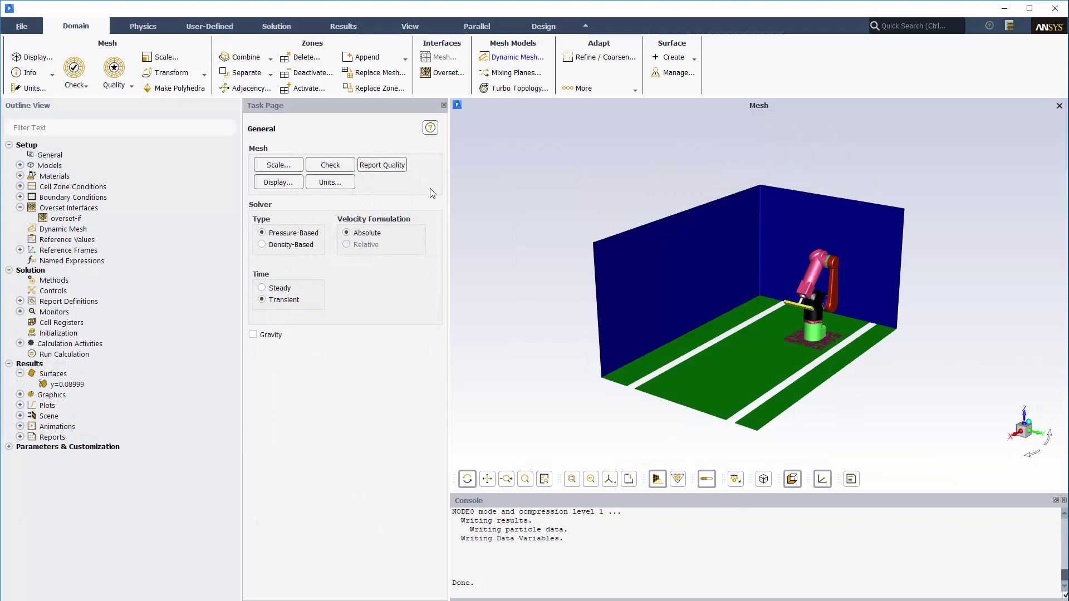
pyautogui.click(146, 27)
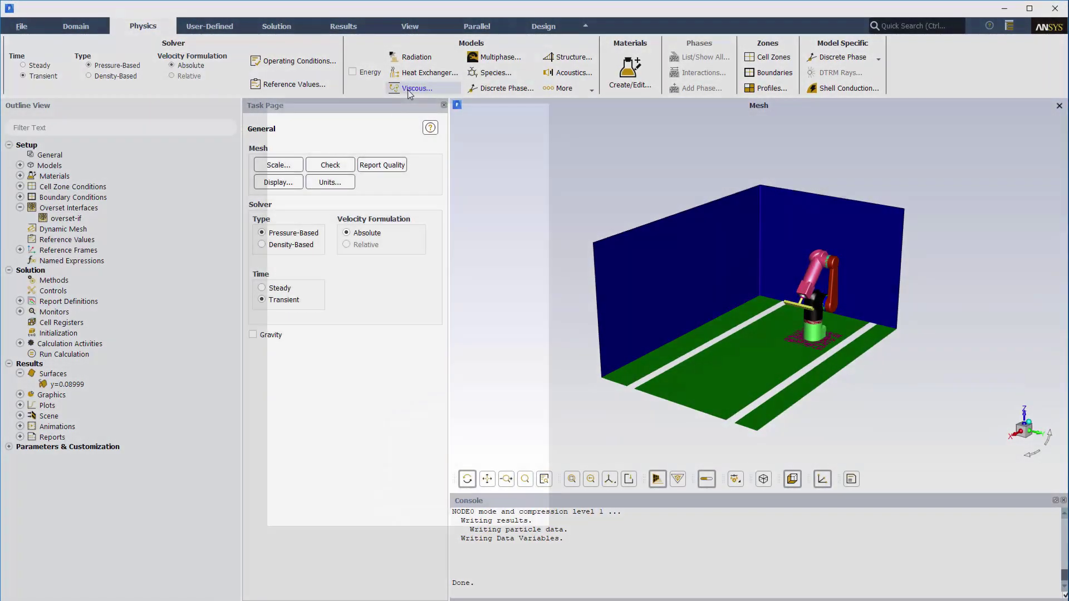
pyautogui.click(412, 88)
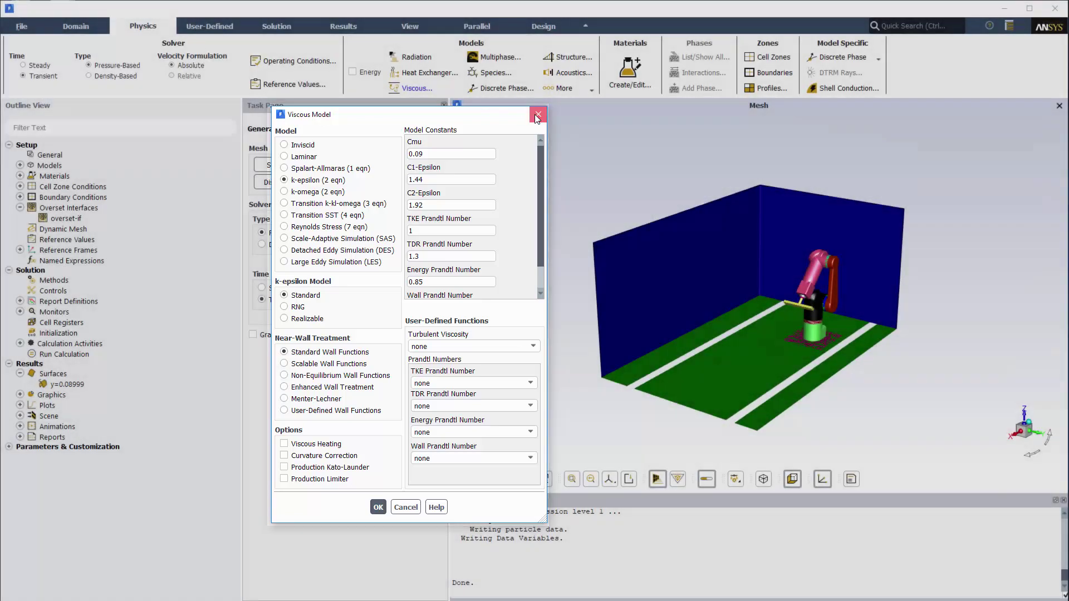
pyautogui.click(532, 114)
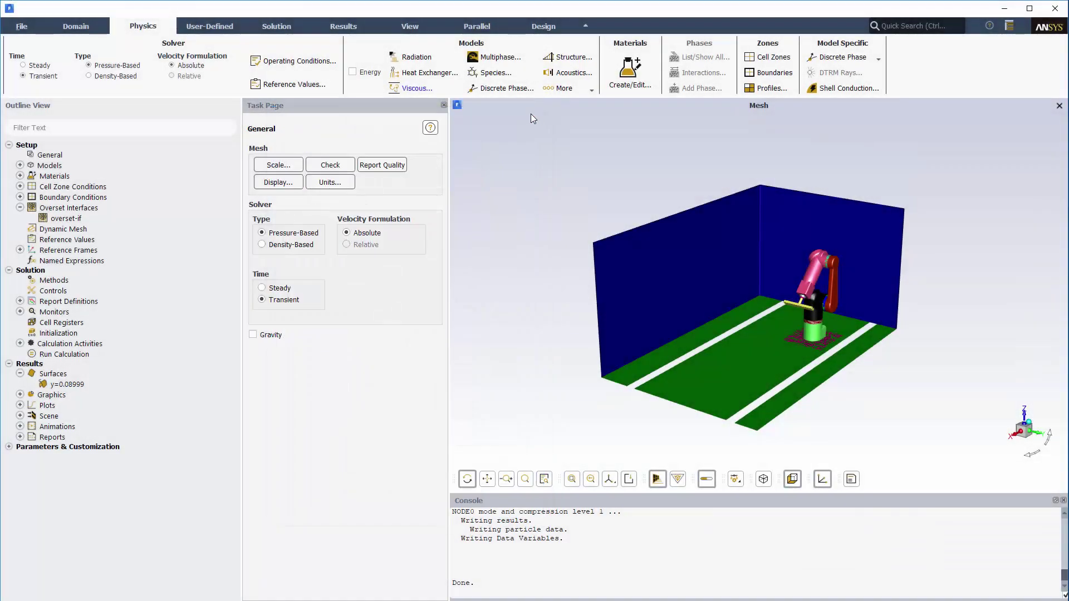
# Step: Group the boundary conditions list by zone type
pyautogui.click(20, 197)
pyautogui.rightClick(79, 199)
pyautogui.moveTo(112, 250)
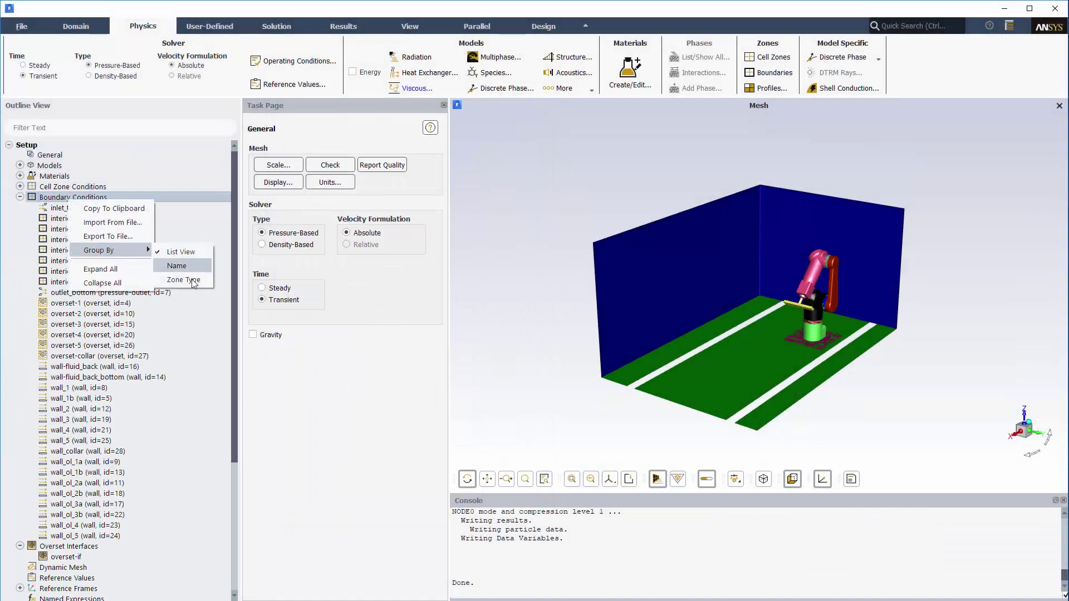
pyautogui.click(167, 266)
# Step: Check the inlet_top velocity inlet and the outlet_bottom pressure outlet at 0 Pa gauge
pyautogui.click(32, 208)
pyautogui.doubleClick(89, 219)
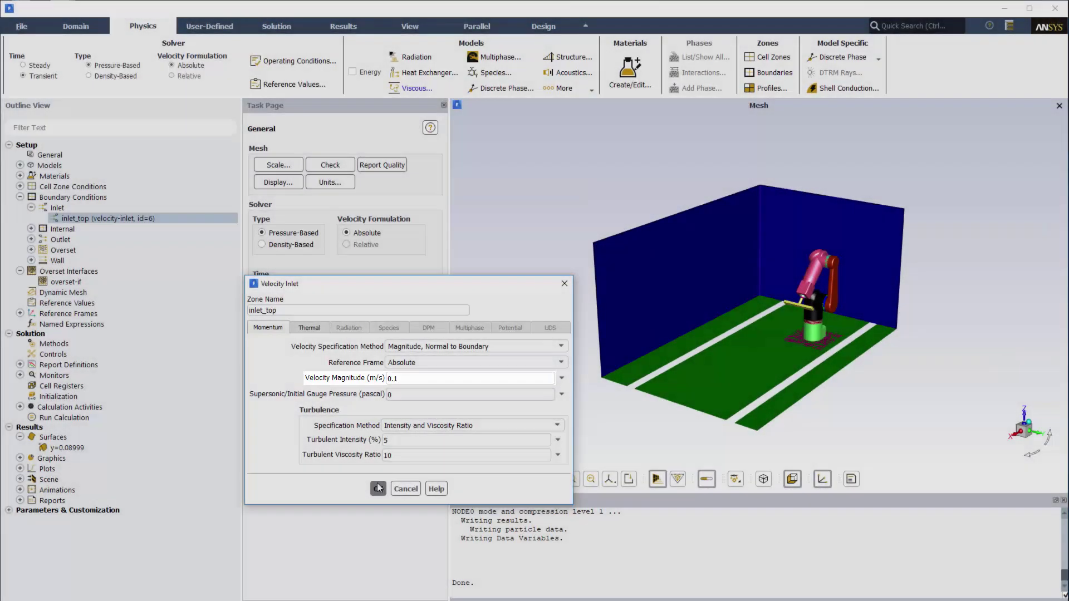
pyautogui.click(378, 489)
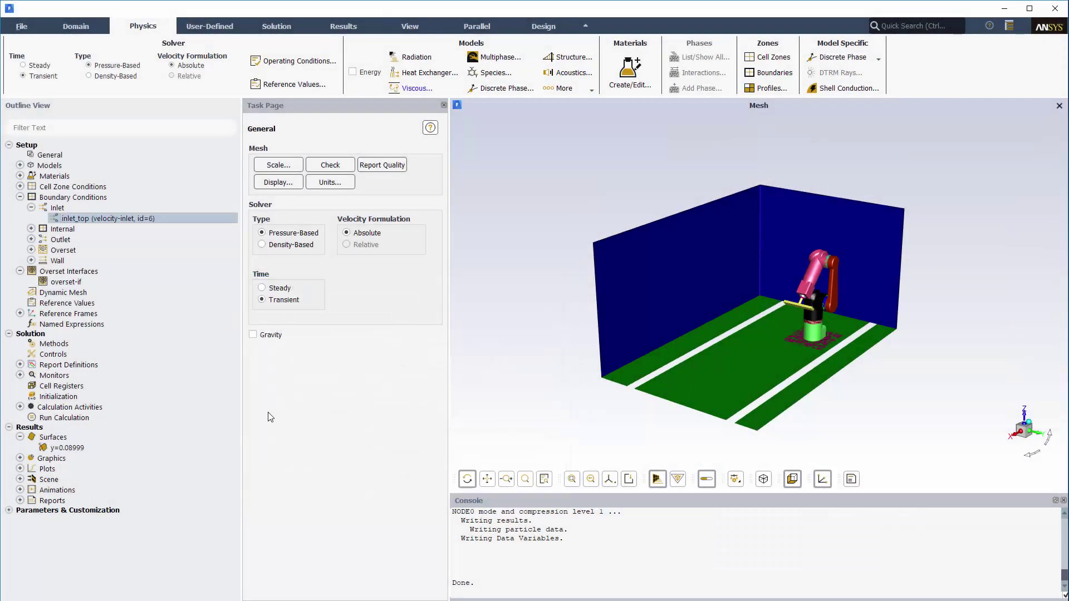
pyautogui.click(31, 239)
pyautogui.doubleClick(83, 251)
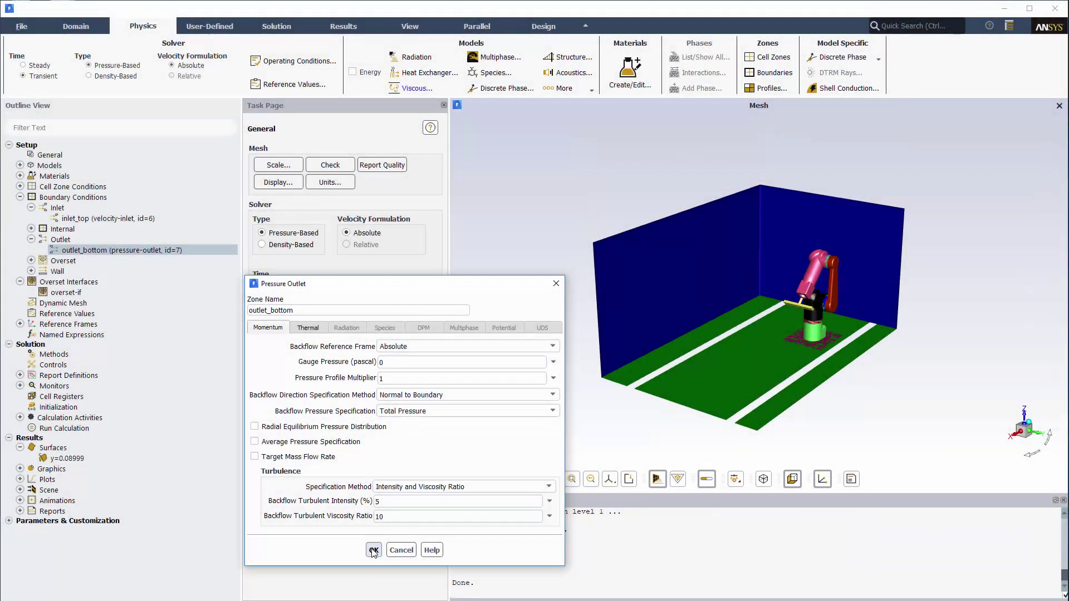
pyautogui.click(374, 551)
pyautogui.click(32, 261)
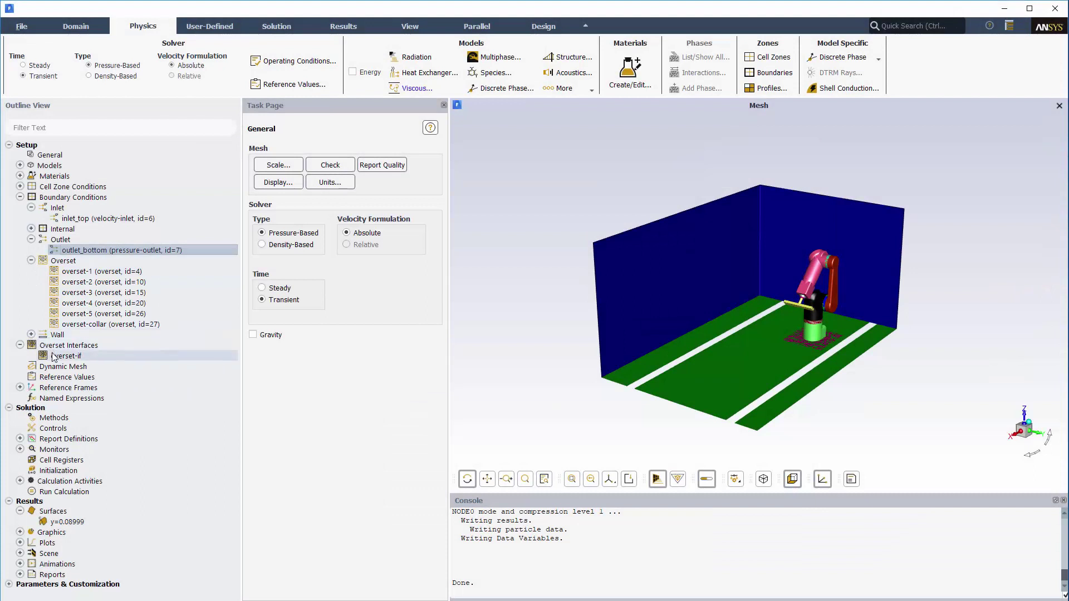
# Step: Check overset-if's background and component zones, then switch to the Dynamic Mesh page
pyautogui.click(54, 357)
pyautogui.doubleClick(54, 356)
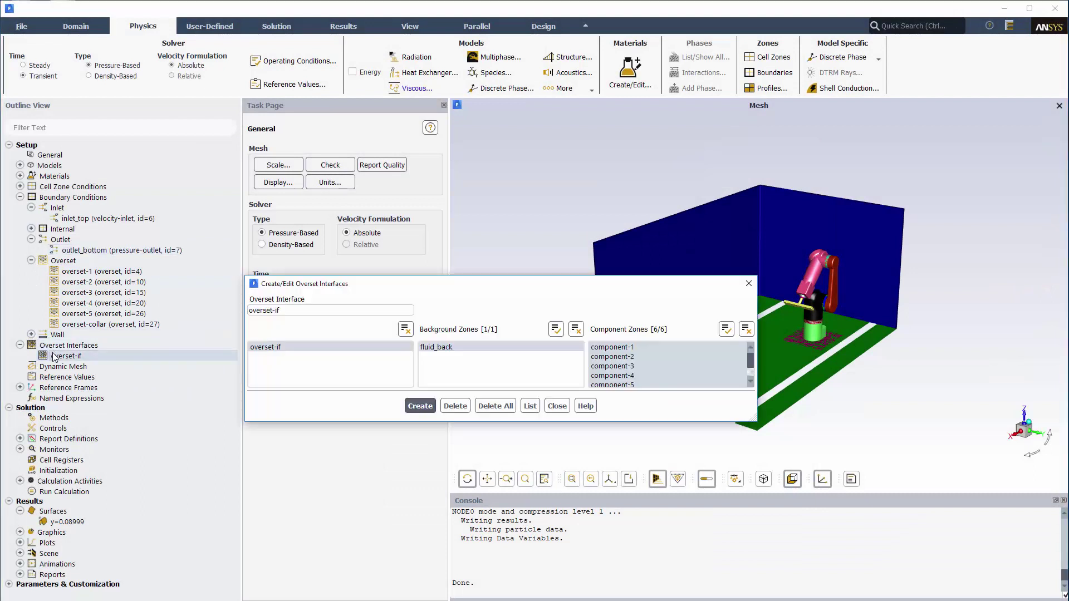
pyautogui.click(554, 407)
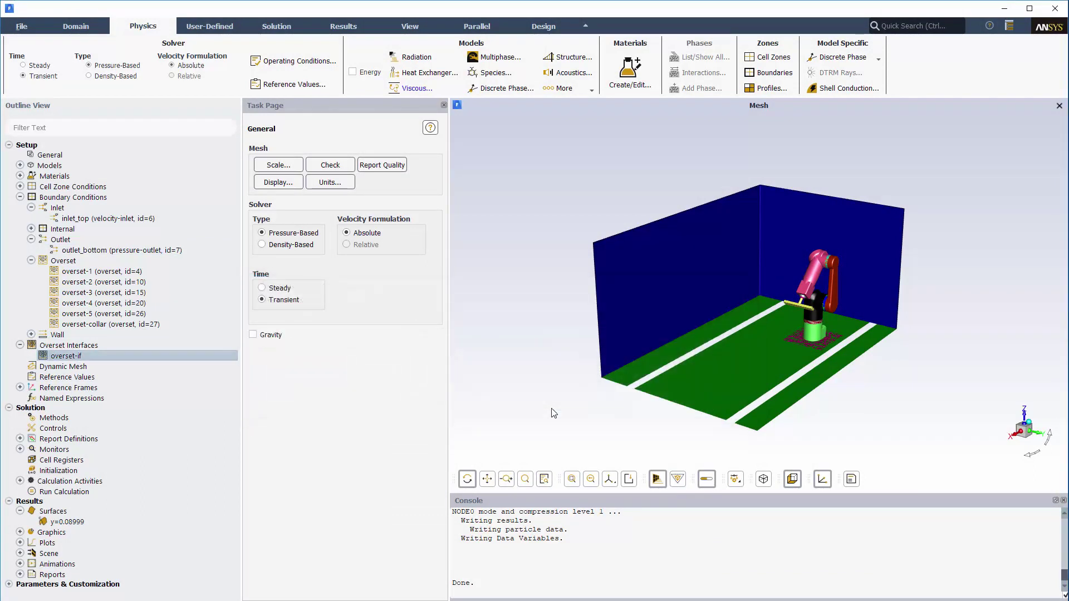
pyautogui.click(111, 366)
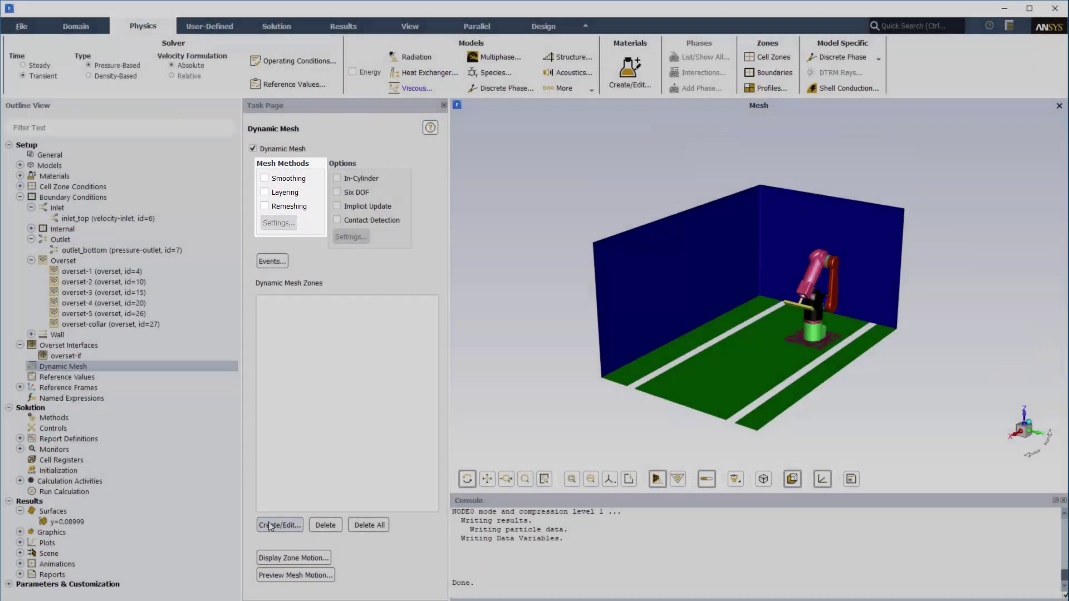
# Step: Open the Dynamic Mesh Zones dialog alongside the Mesh Display settings
pyautogui.click(276, 525)
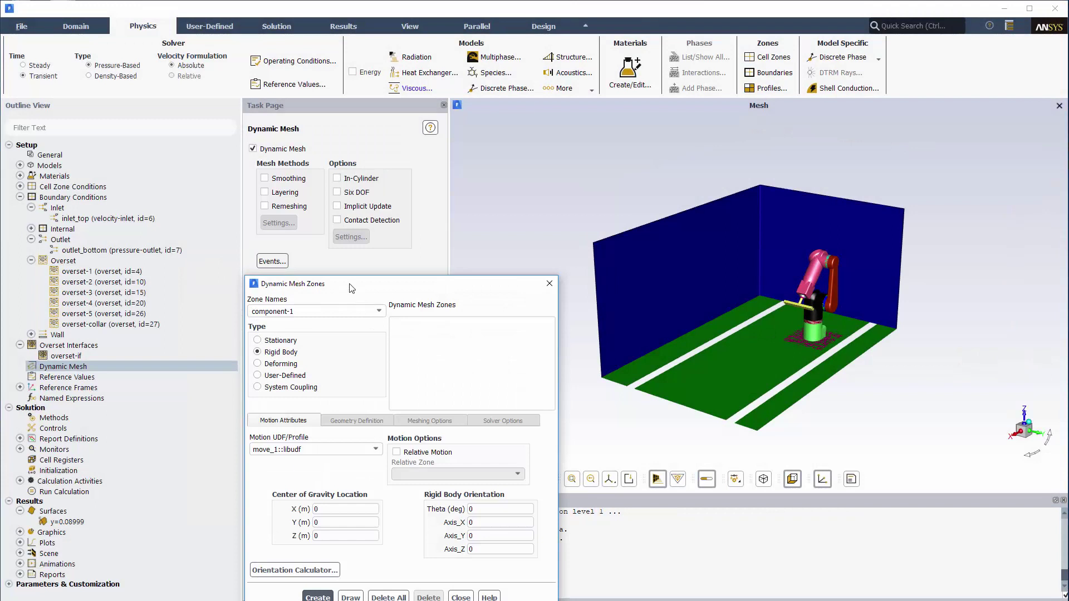
pyautogui.moveTo(350, 284); pyautogui.dragTo(341, 180)
pyautogui.click(77, 25)
pyautogui.click(33, 57)
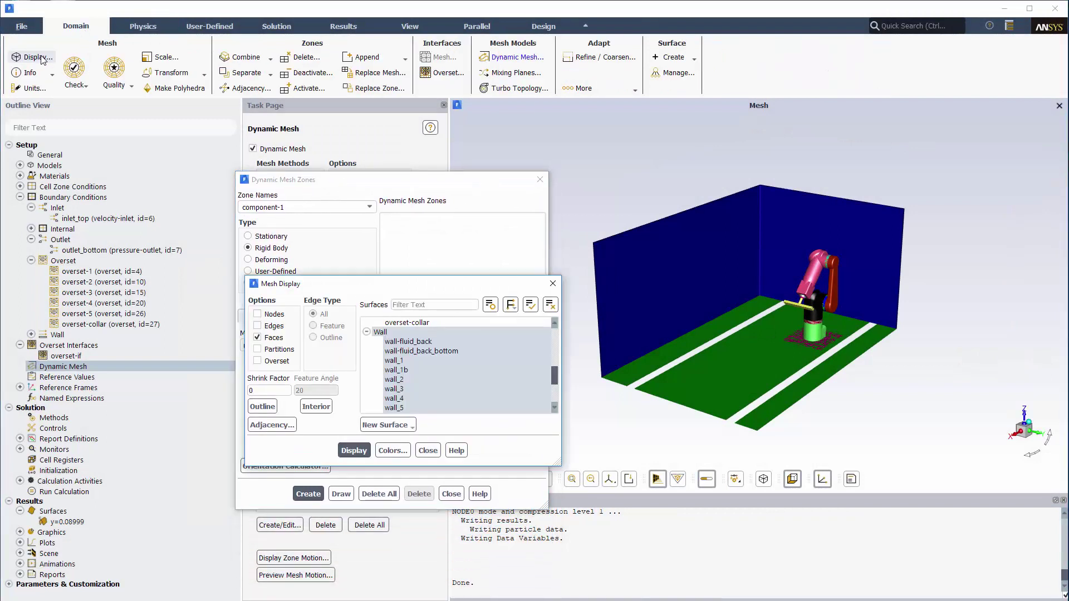
# Step: Display only the wall_1 surface and inspect component-1's cylinder wall
pyautogui.click(412, 332)
pyautogui.click(381, 332)
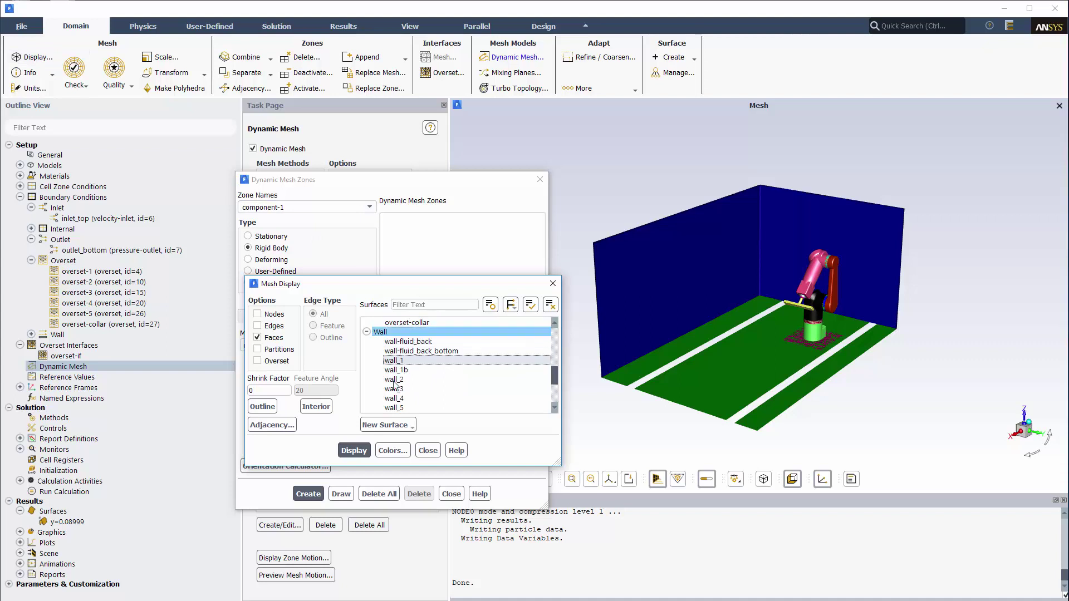
pyautogui.click(355, 451)
pyautogui.scroll(10, 820, 338)
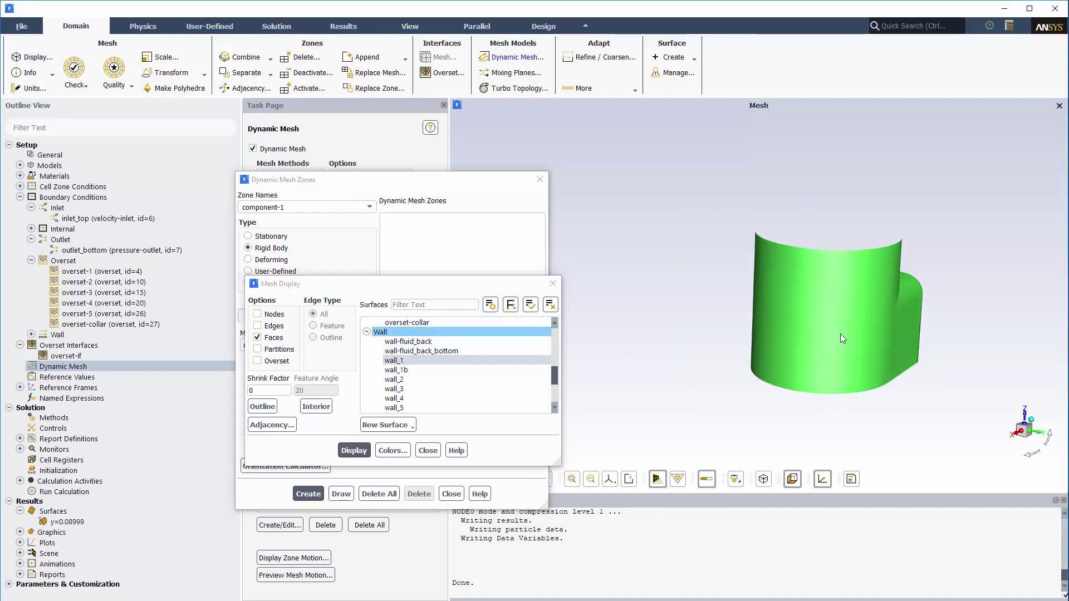
pyautogui.moveTo(819, 410); pyautogui.dragTo(874, 322)
pyautogui.click(1029, 432)
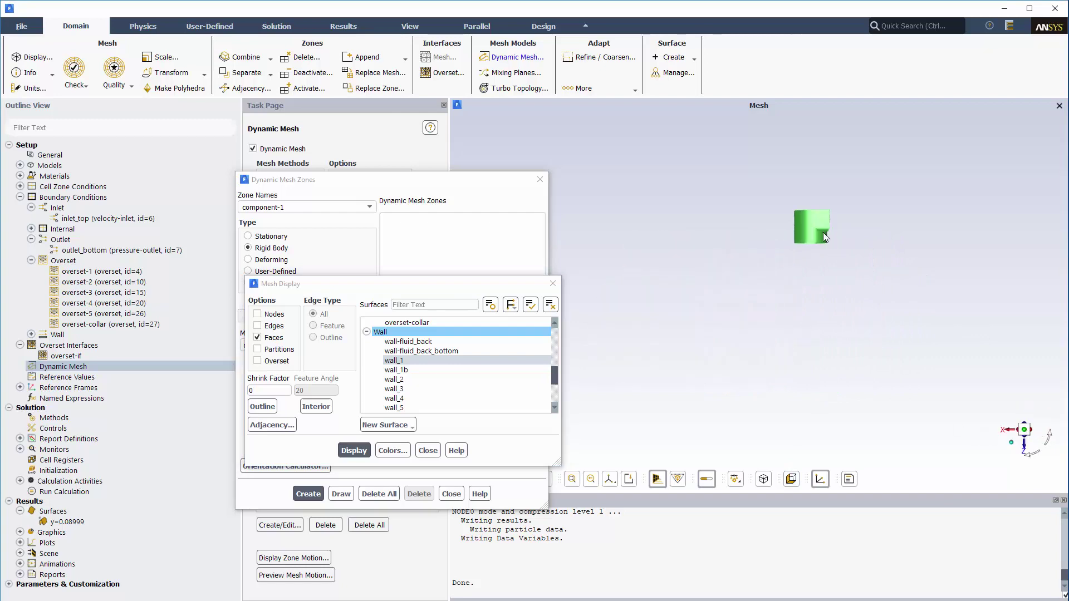
pyautogui.click(470, 229)
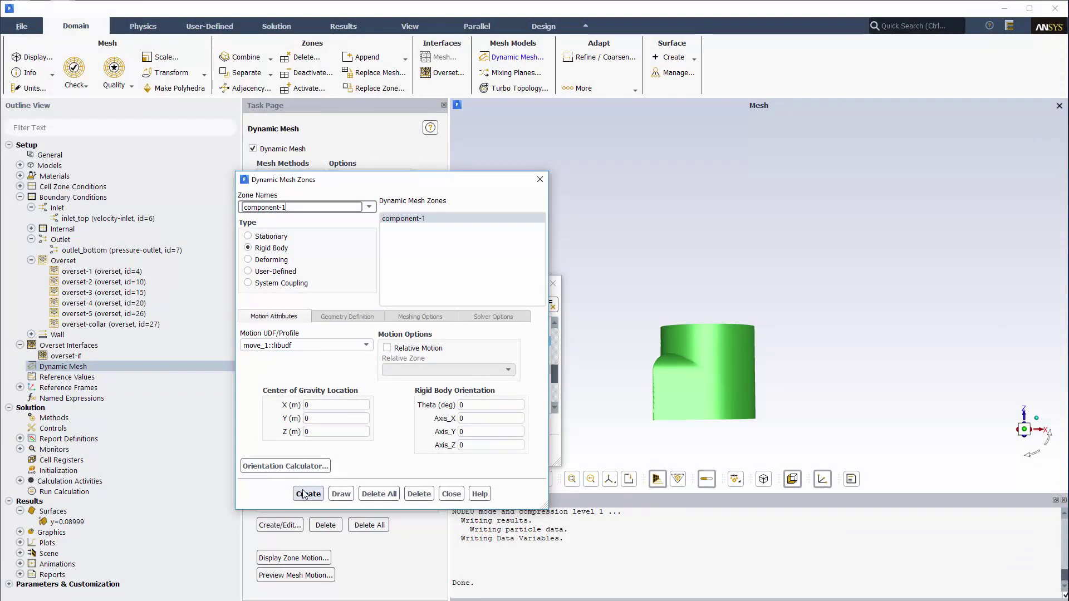
# Step: Select component-2 and display its wall_ol_1a and wall_ol_1b surfaces
pyautogui.click(369, 206)
pyautogui.click(328, 229)
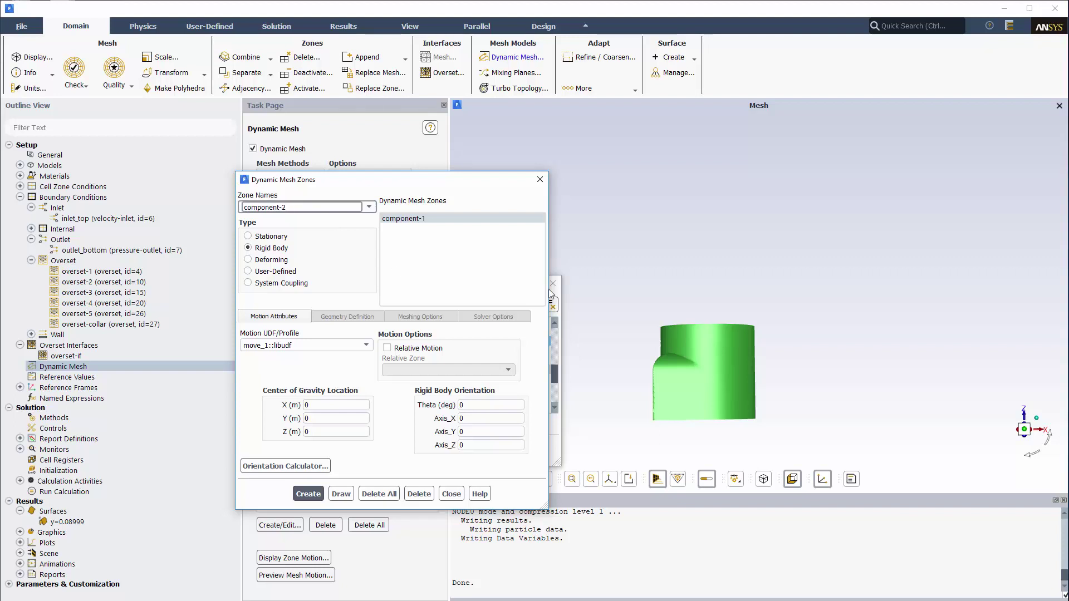
pyautogui.click(557, 356)
pyautogui.moveTo(557, 356); pyautogui.dragTo(554, 384)
pyautogui.scroll(-2, 554, 384)
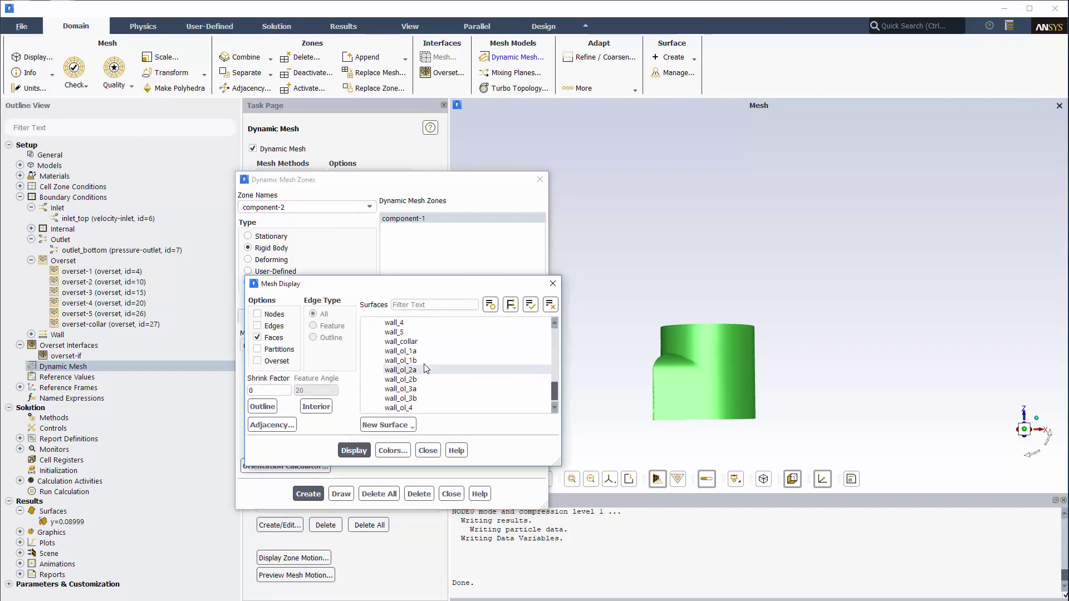
pyautogui.click(413, 351)
pyautogui.click(354, 450)
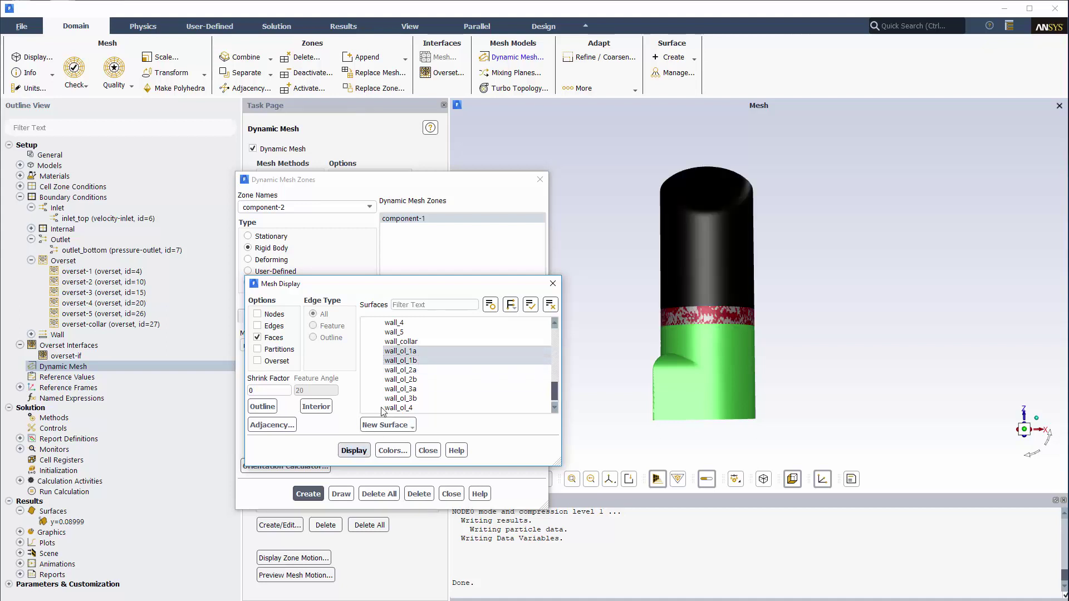
pyautogui.click(421, 184)
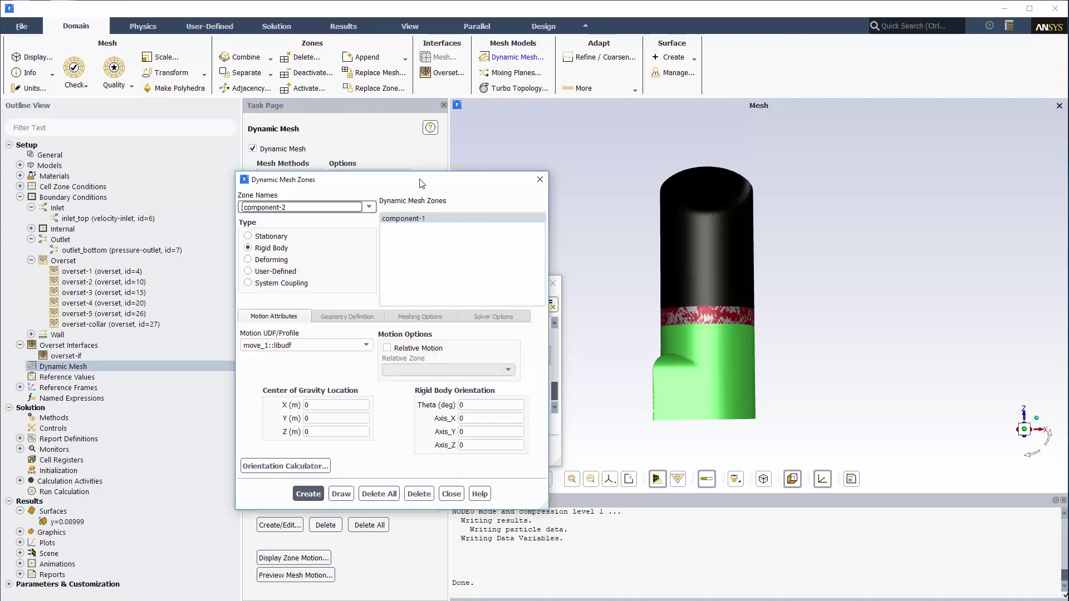
# Step: Make component-2 move relative to component-1 with rot_2::libudf, and create it
pyautogui.click(403, 349)
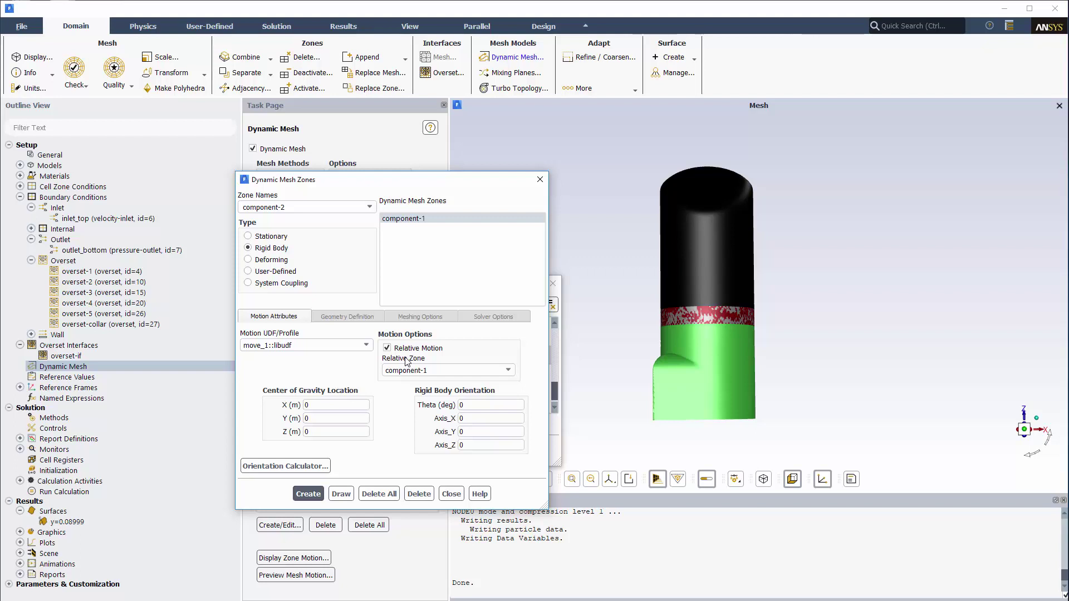
pyautogui.click(326, 345)
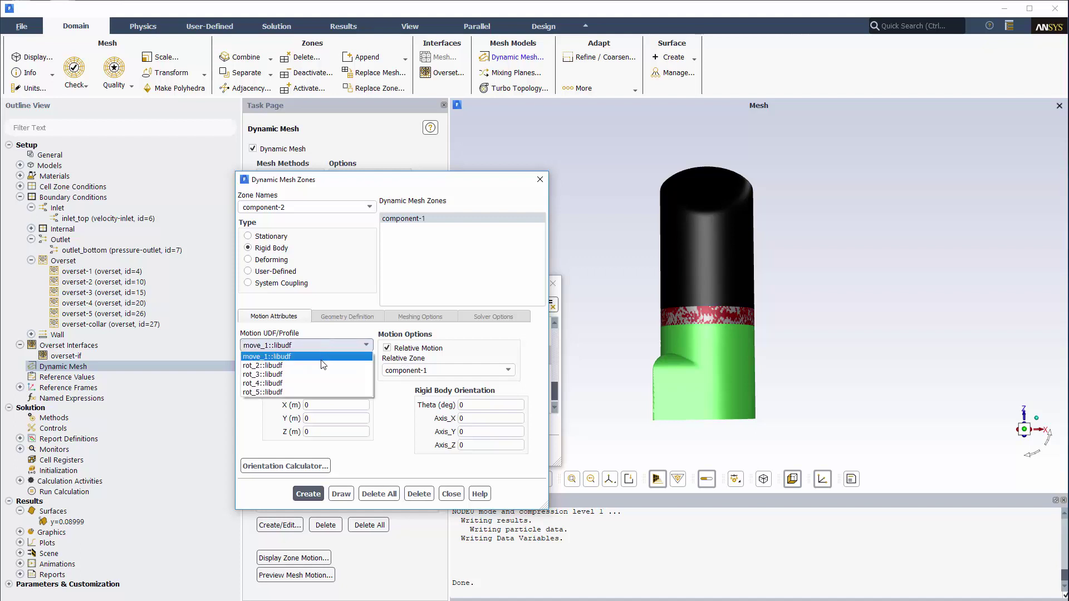
pyautogui.click(323, 365)
pyautogui.click(307, 494)
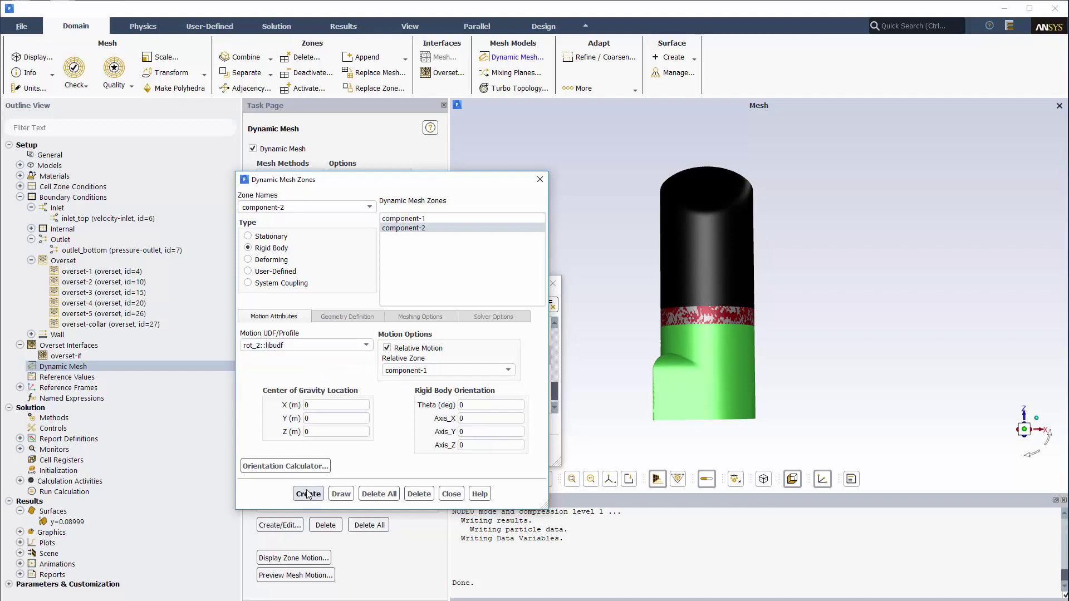
pyautogui.click(351, 209)
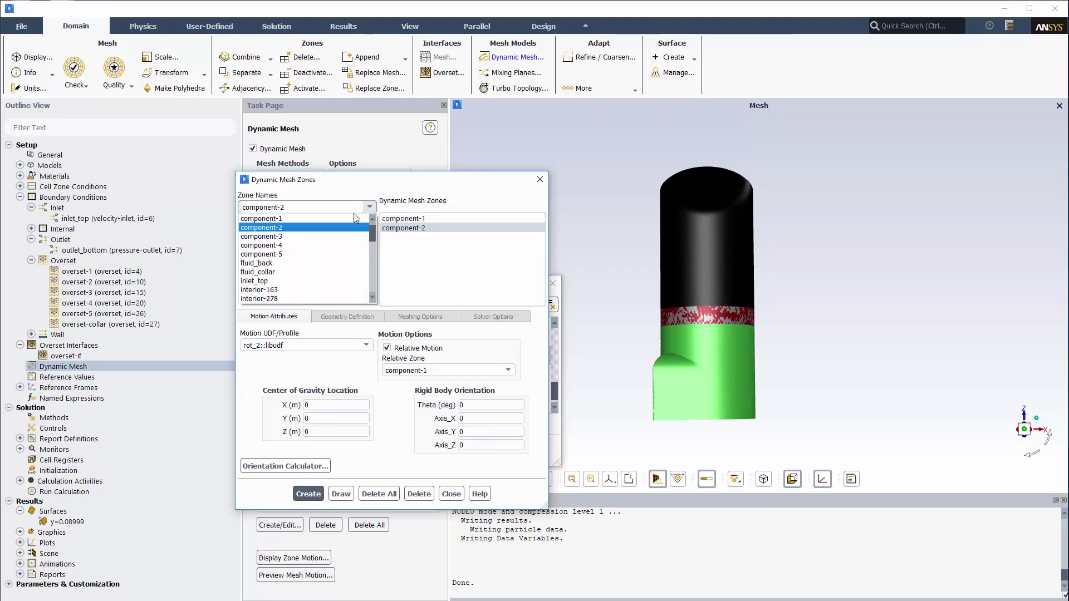
# Step: Select component-3 and display its wall_3 and wall_ol_3a surfaces
pyautogui.click(318, 237)
pyautogui.click(555, 396)
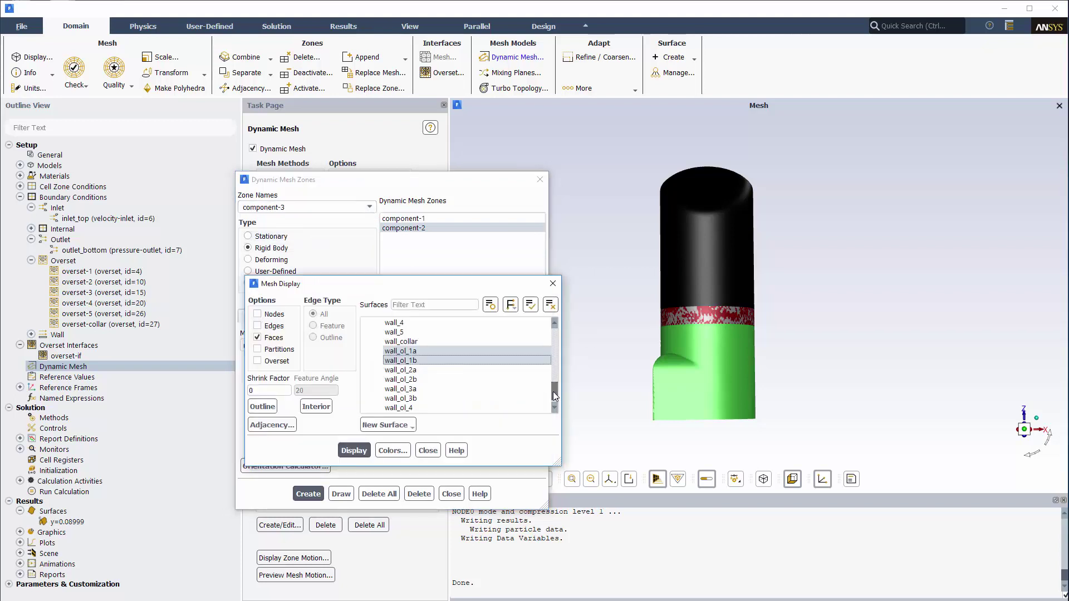
pyautogui.scroll(2, 554, 396)
pyautogui.click(405, 371)
pyautogui.scroll(-2, 430, 370)
pyautogui.click(401, 389)
pyautogui.click(354, 450)
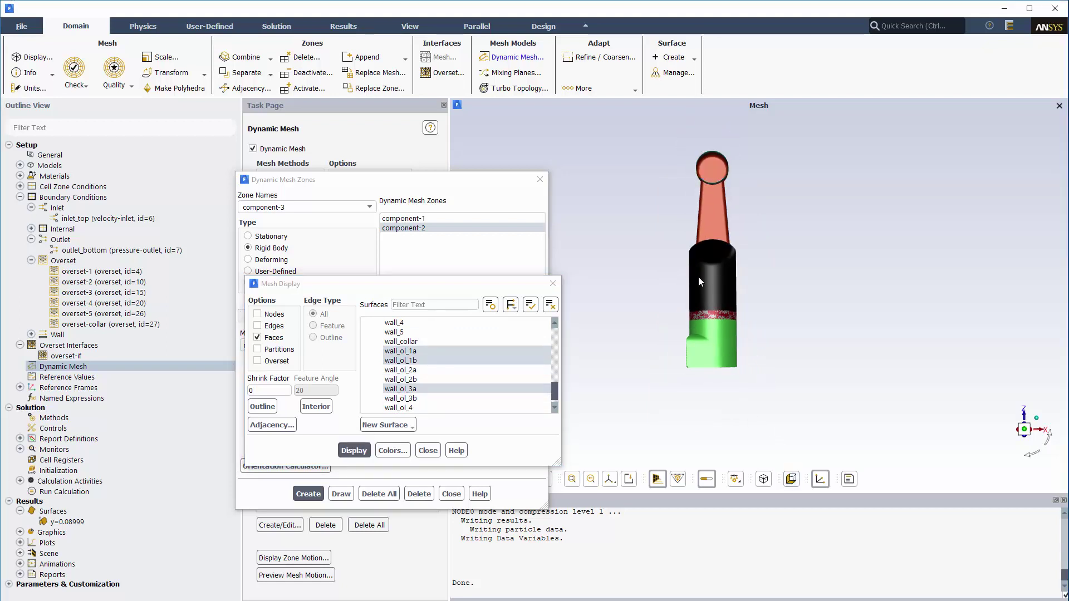
# Step: Give component-3 rot_3::libudf motion and centre-of-gravity Y 0.17201, then create it
pyautogui.click(460, 182)
pyautogui.click(302, 345)
pyautogui.click(286, 376)
pyautogui.press('Down')
pyautogui.press('Tab')
pyautogui.press('Tab')
pyautogui.write('0.17201')
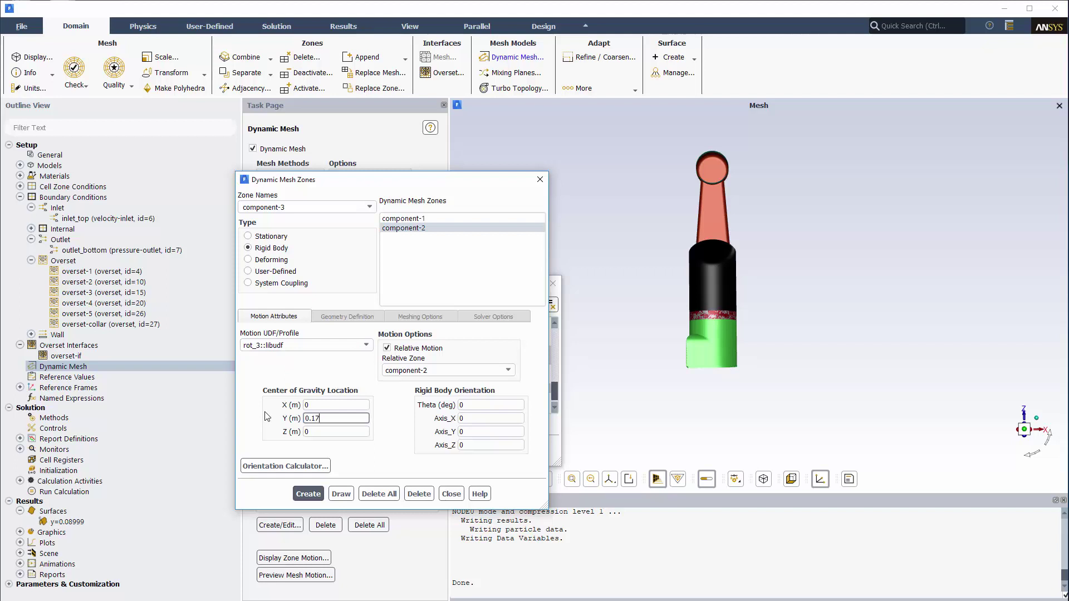
pyautogui.click(319, 494)
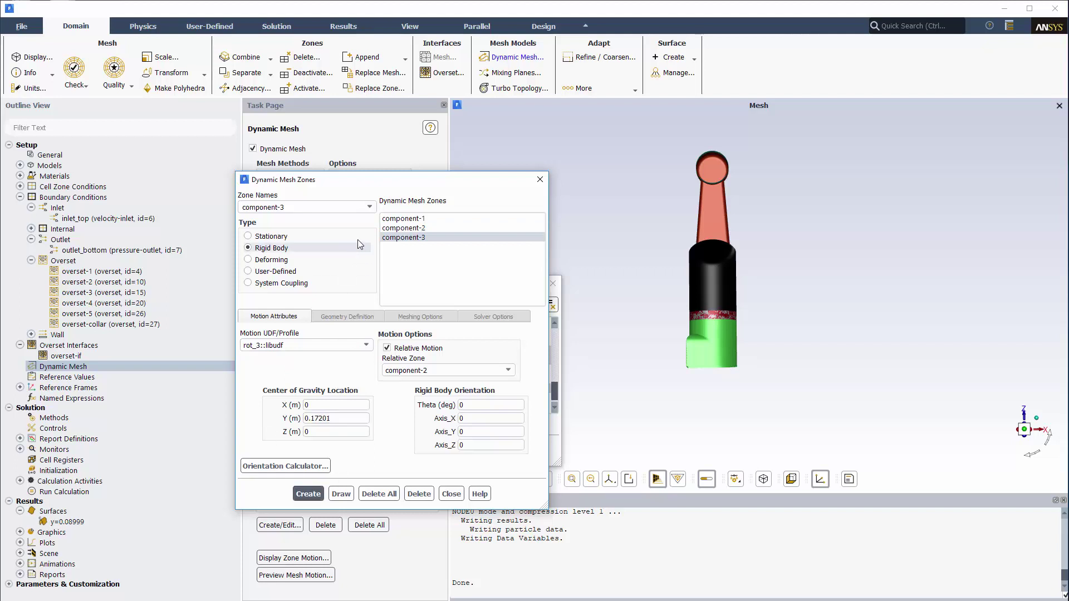
pyautogui.click(369, 207)
# Step: Select component-4 and display wall_4, wall_ol_2b and wall_ol_4
pyautogui.click(327, 245)
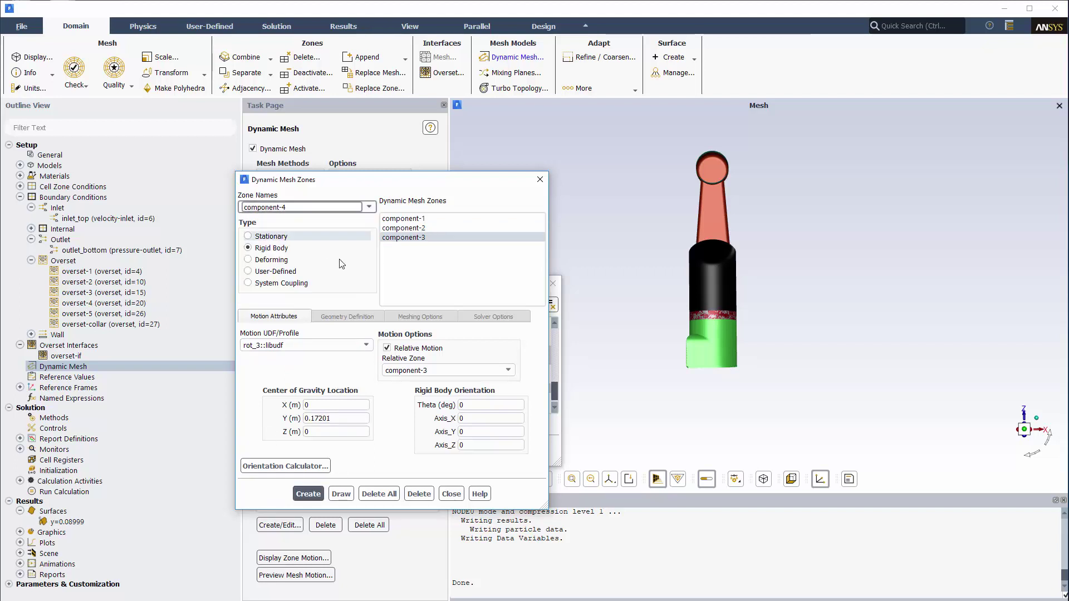
pyautogui.click(555, 392)
pyautogui.click(394, 323)
pyautogui.click(401, 380)
pyautogui.click(399, 407)
pyautogui.click(354, 450)
# Step: Give component-4 rot_4::libudf, centre Z 0.5, Theta 45 about Axis_Y 1, and create it
pyautogui.click(362, 188)
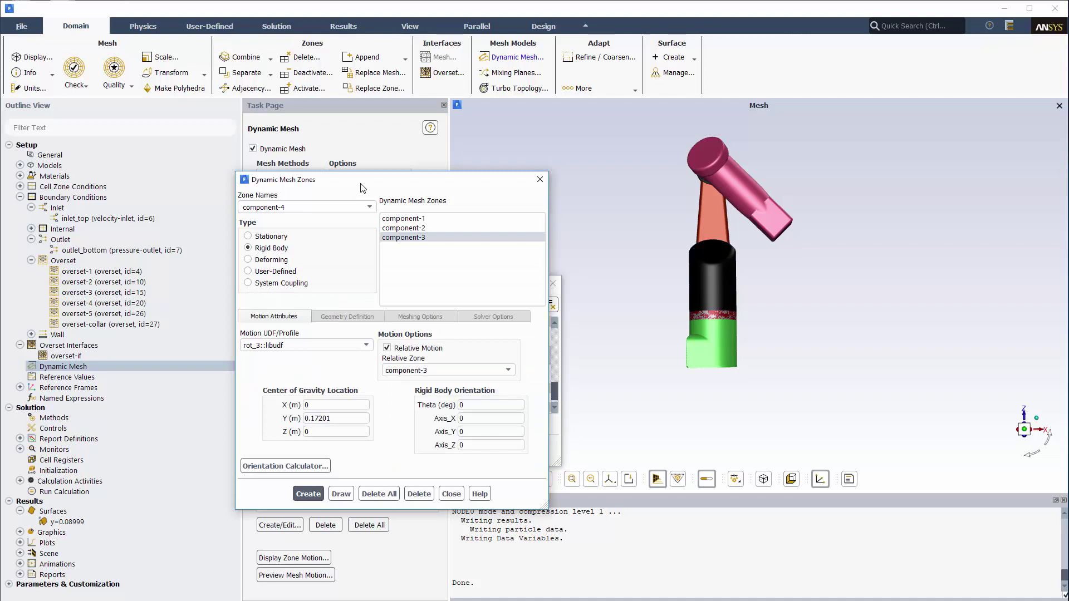
pyautogui.click(323, 346)
pyautogui.click(300, 384)
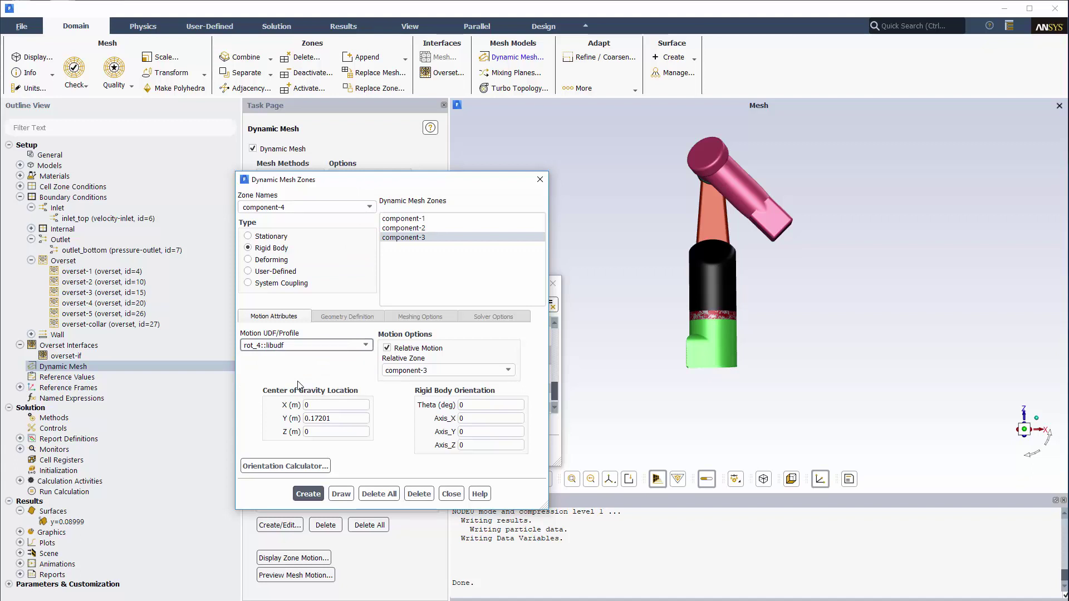
pyautogui.press('Tab')
pyautogui.write('0.5')
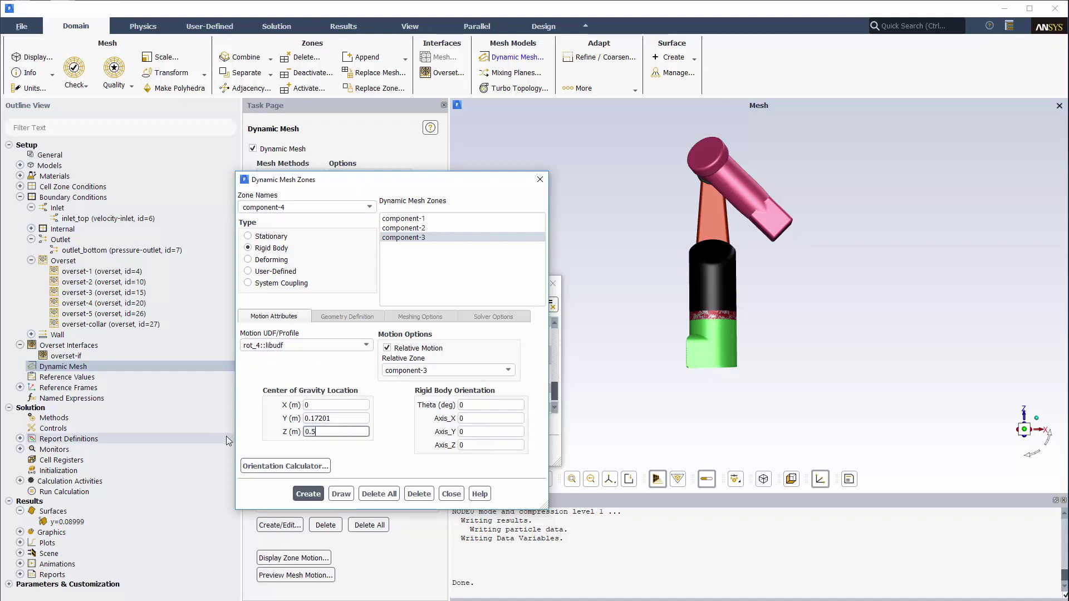
pyautogui.press('Tab')
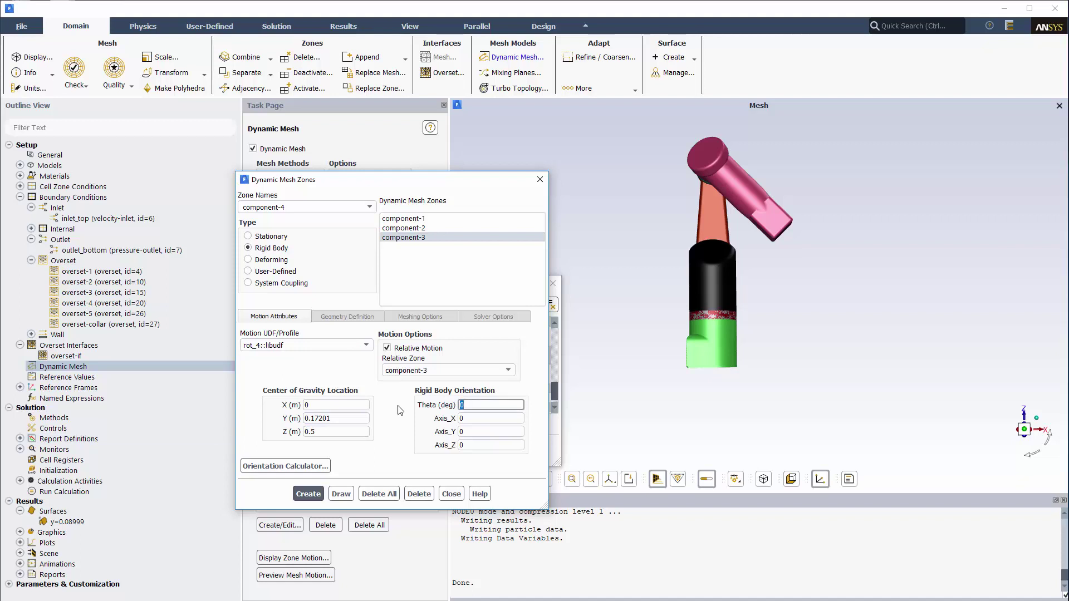
pyautogui.press('Tab')
pyautogui.press('Tab')
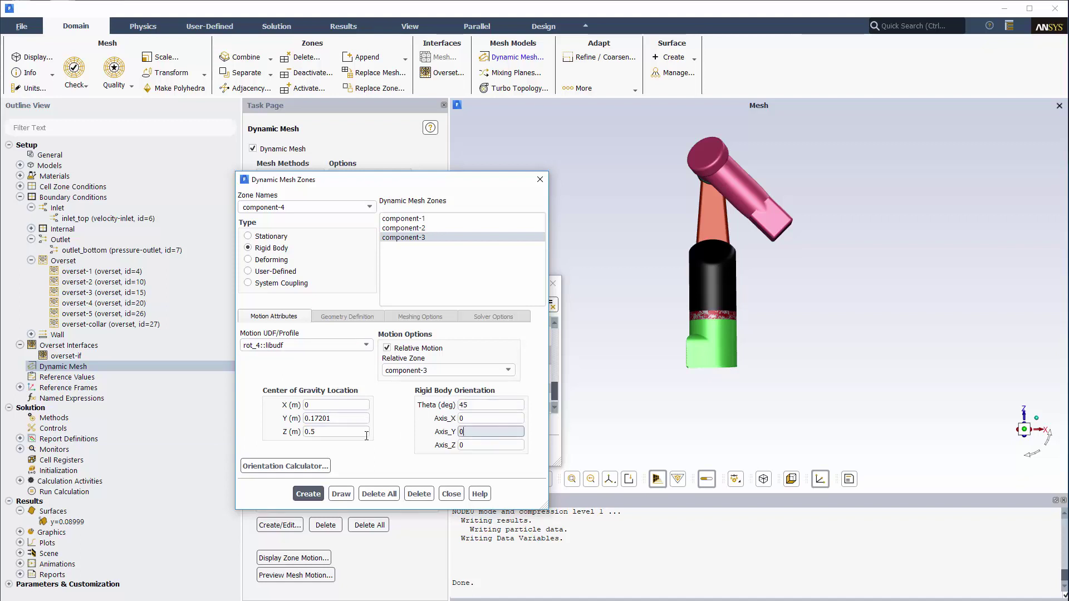
pyautogui.click(308, 494)
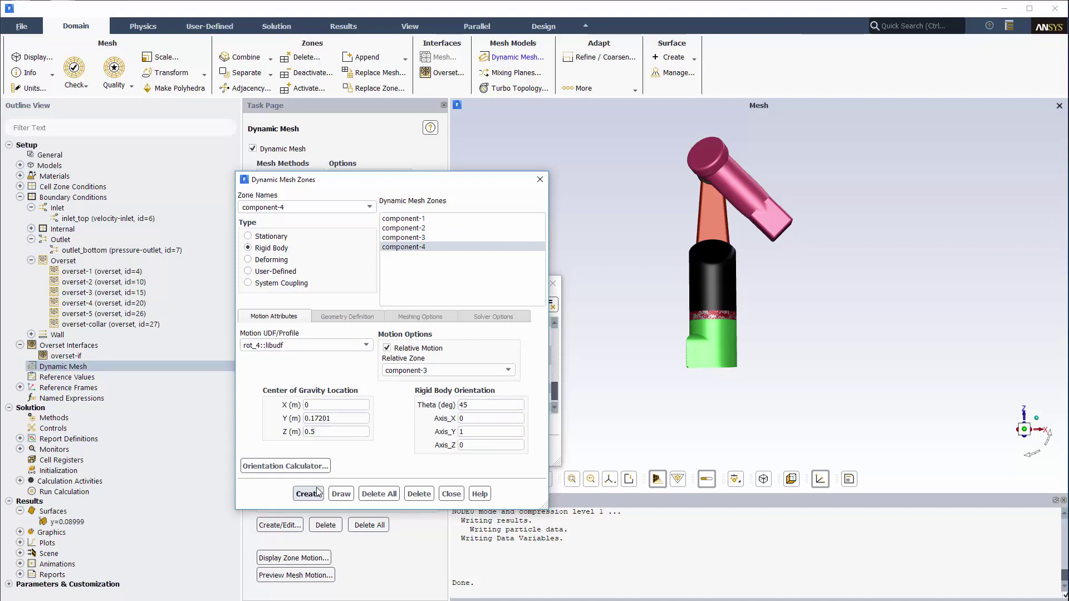
pyautogui.click(356, 207)
# Step: Select component-5 and display its wall_ol_5 tip surface
pyautogui.click(369, 207)
pyautogui.click(358, 222)
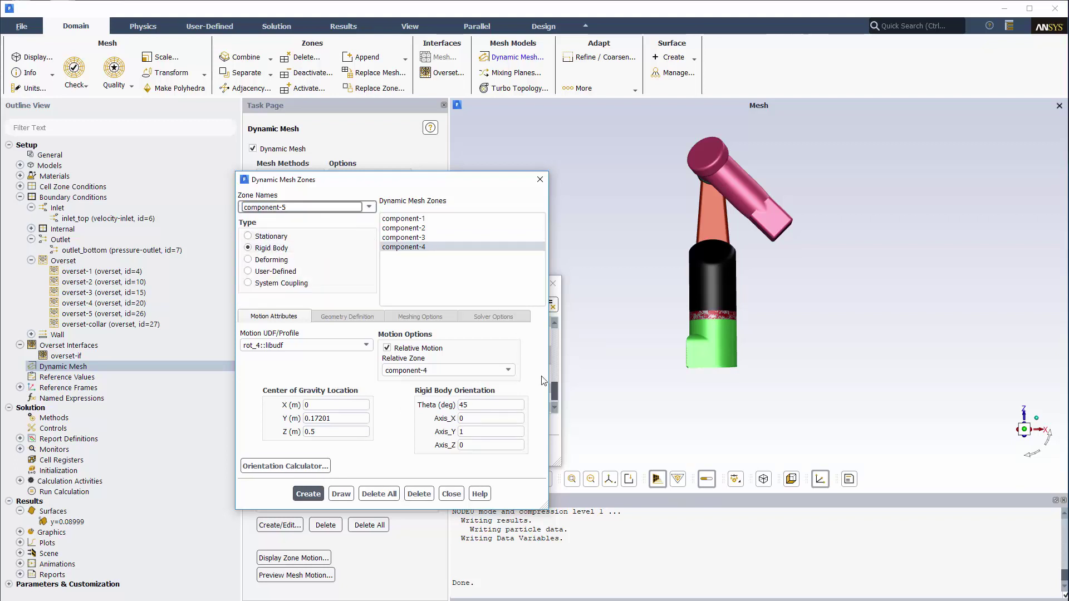
pyautogui.click(557, 392)
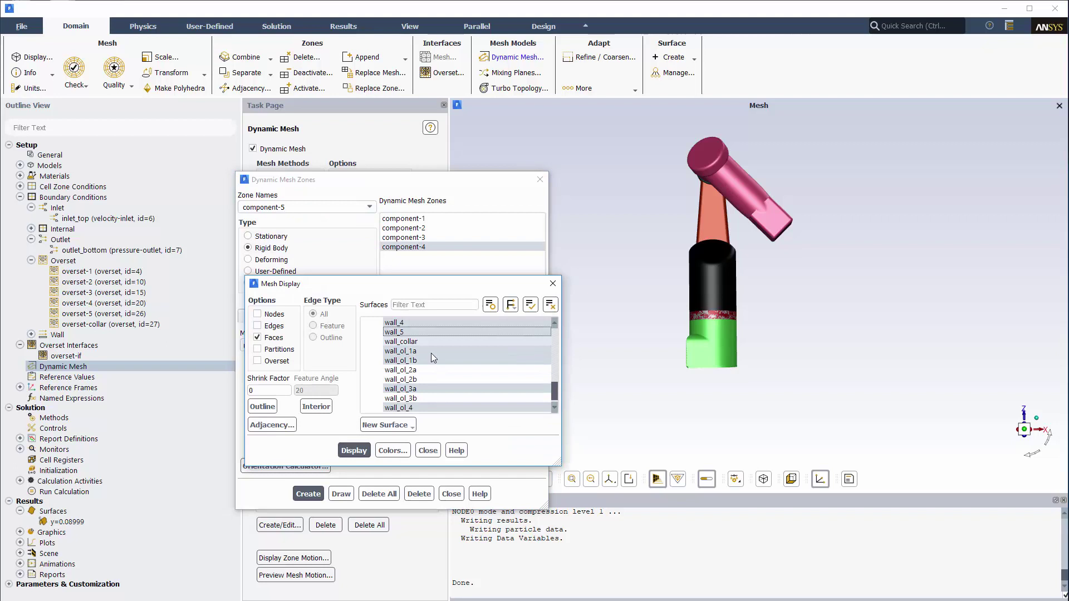
pyautogui.click(401, 408)
pyautogui.click(354, 451)
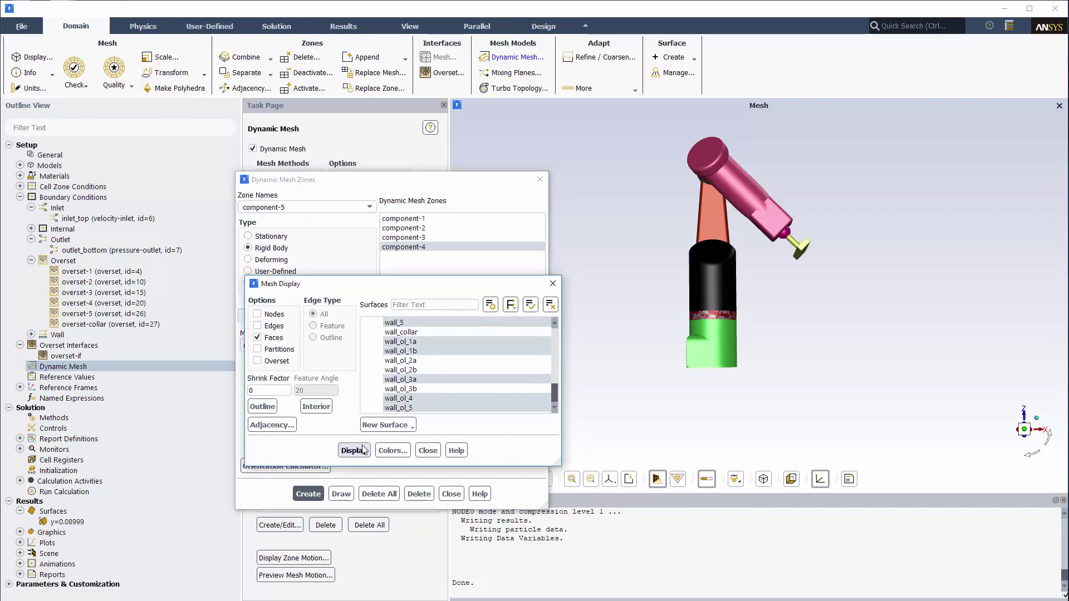
# Step: Give component-5 rot_5::libudf with centre 0.33535, 0.05342, 0.16323, and create it
pyautogui.click(365, 187)
pyautogui.click(337, 345)
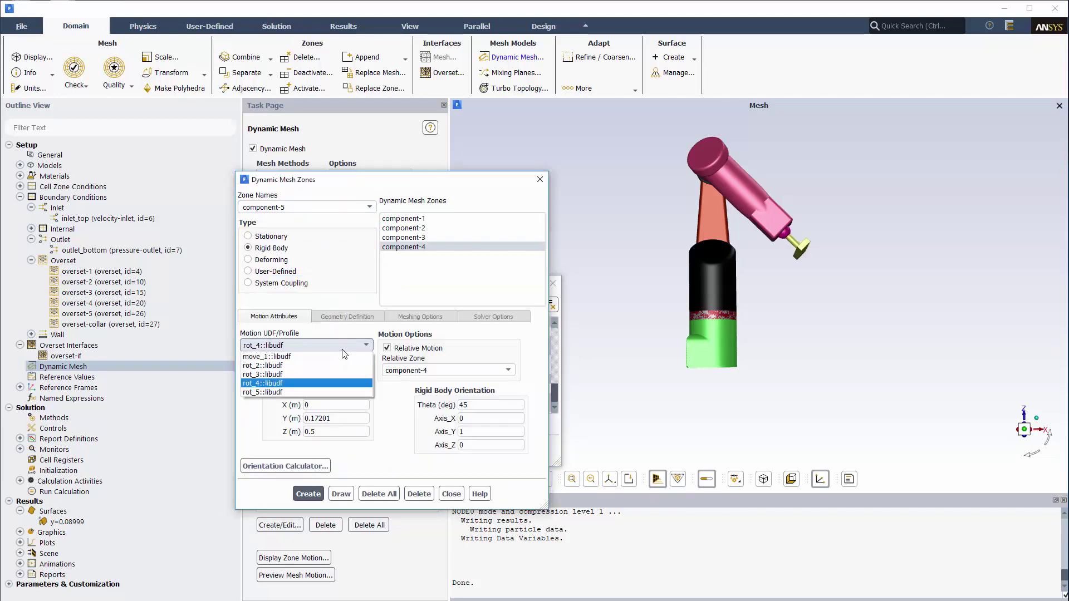
pyautogui.click(308, 392)
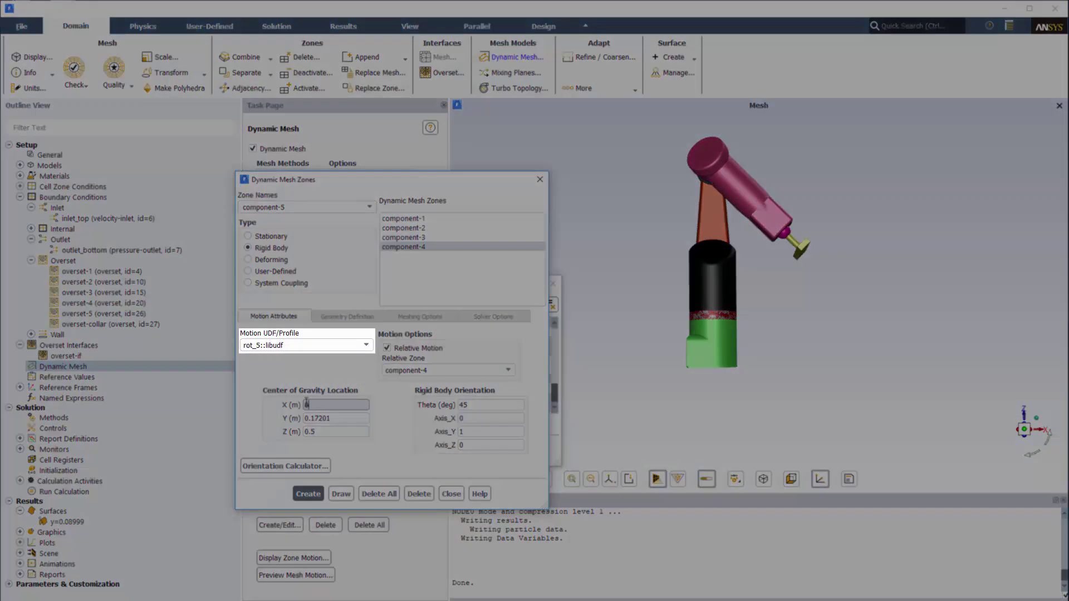
pyautogui.write('.33535')
pyautogui.press('Tab')
pyautogui.write('0')
pyautogui.press('Tab')
pyautogui.write('0.16323')
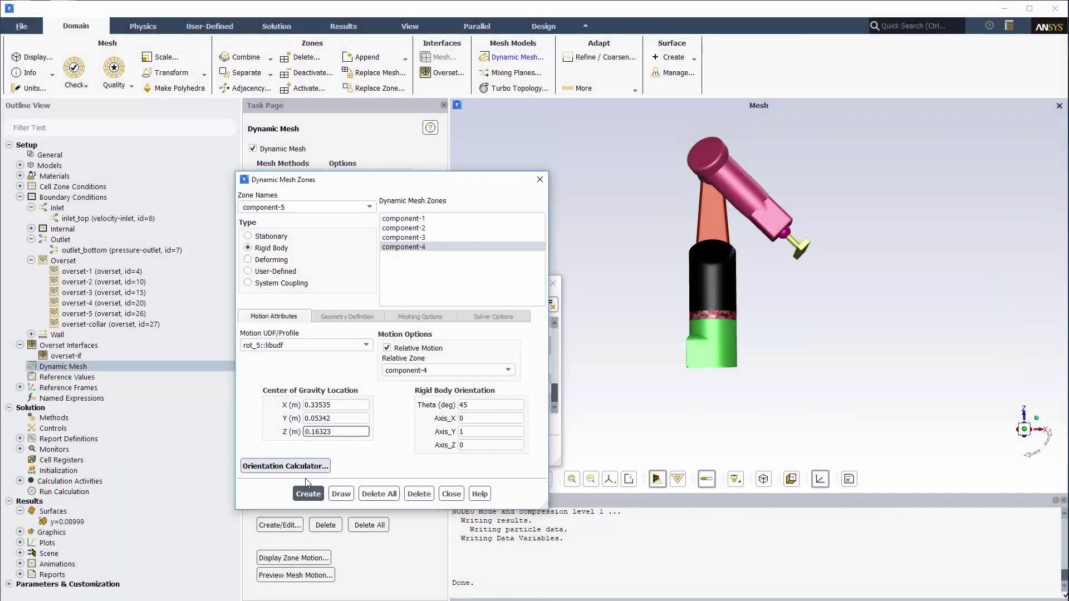
pyautogui.click(308, 494)
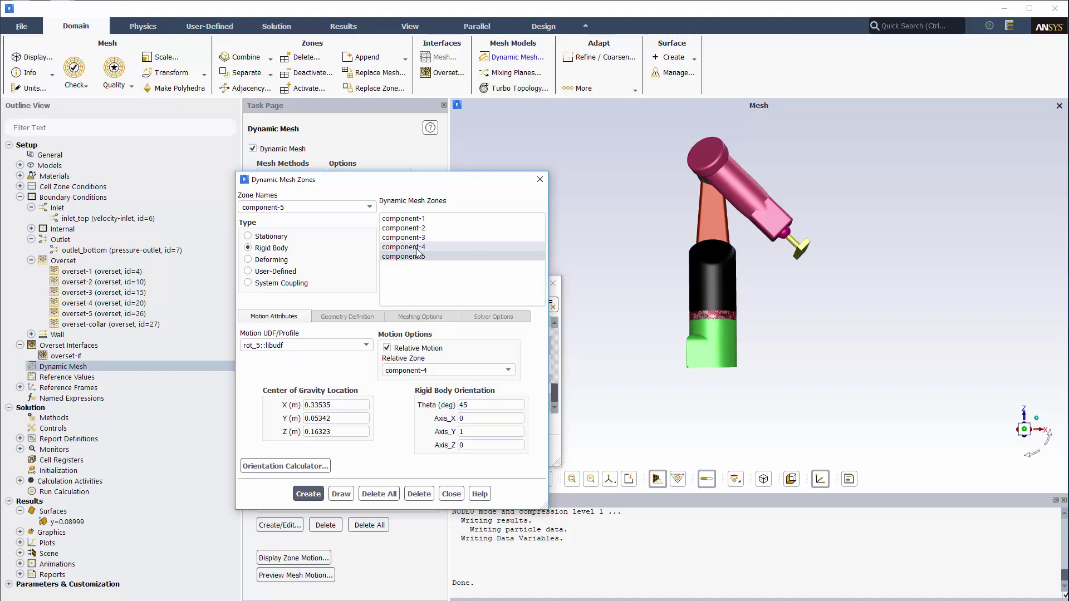
pyautogui.click(320, 208)
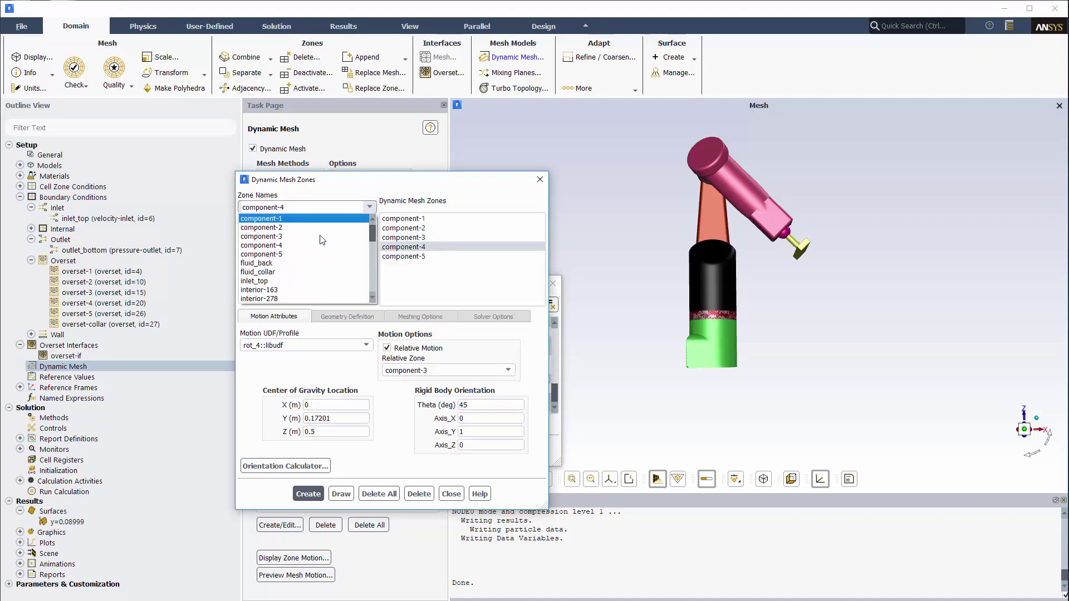
# Step: Select fluid_collar and display its wall_collar surface
pyautogui.click(290, 272)
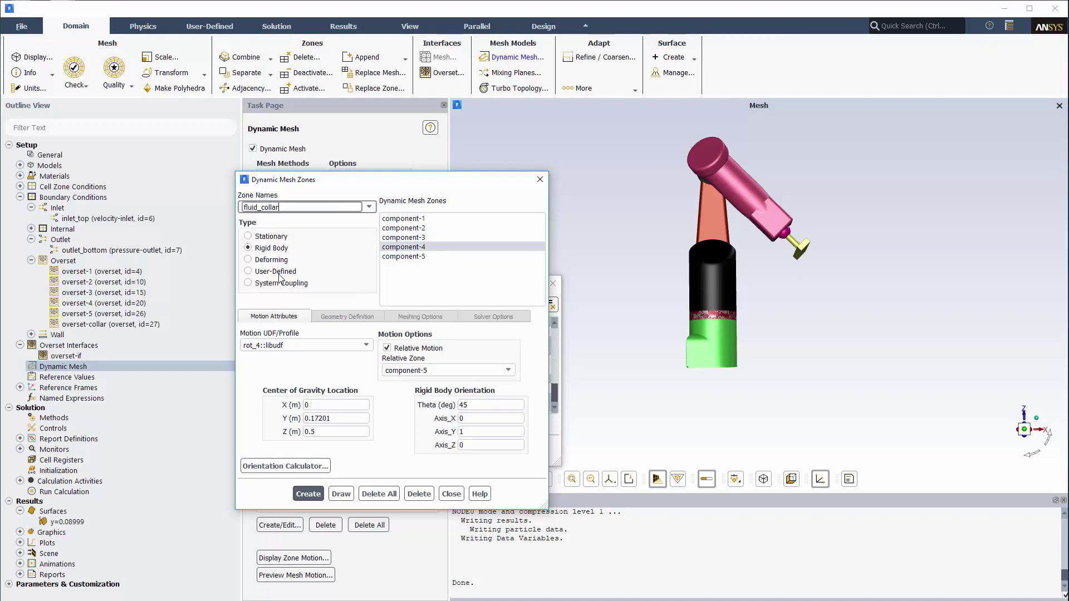
pyautogui.click(555, 390)
pyautogui.click(401, 332)
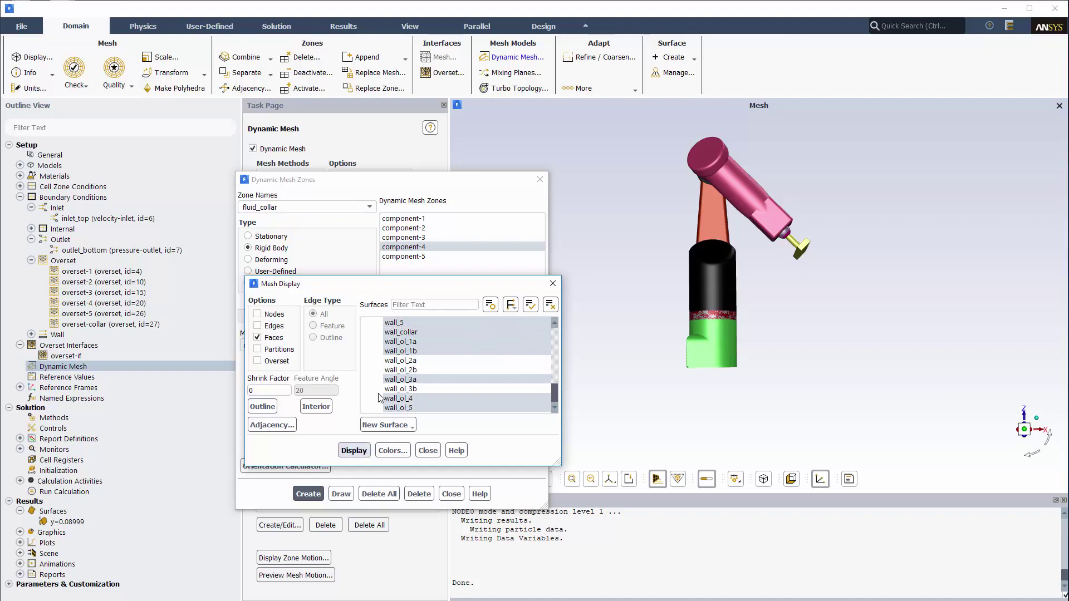
# Step: Create fluid_collar relative to component-3, then close both dialogs
pyautogui.click(322, 187)
pyautogui.click(412, 370)
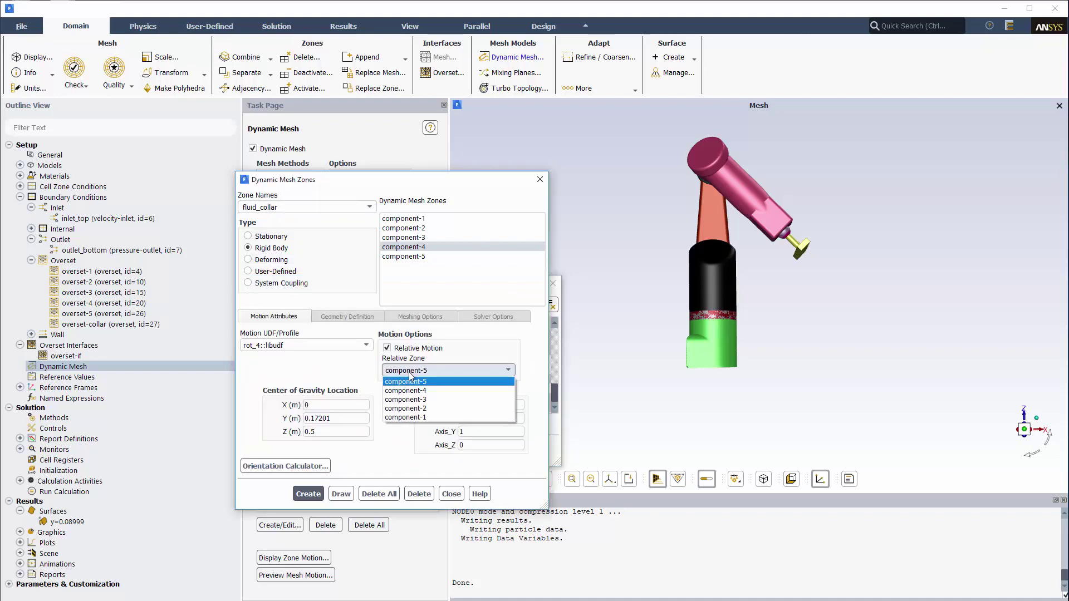
pyautogui.click(410, 400)
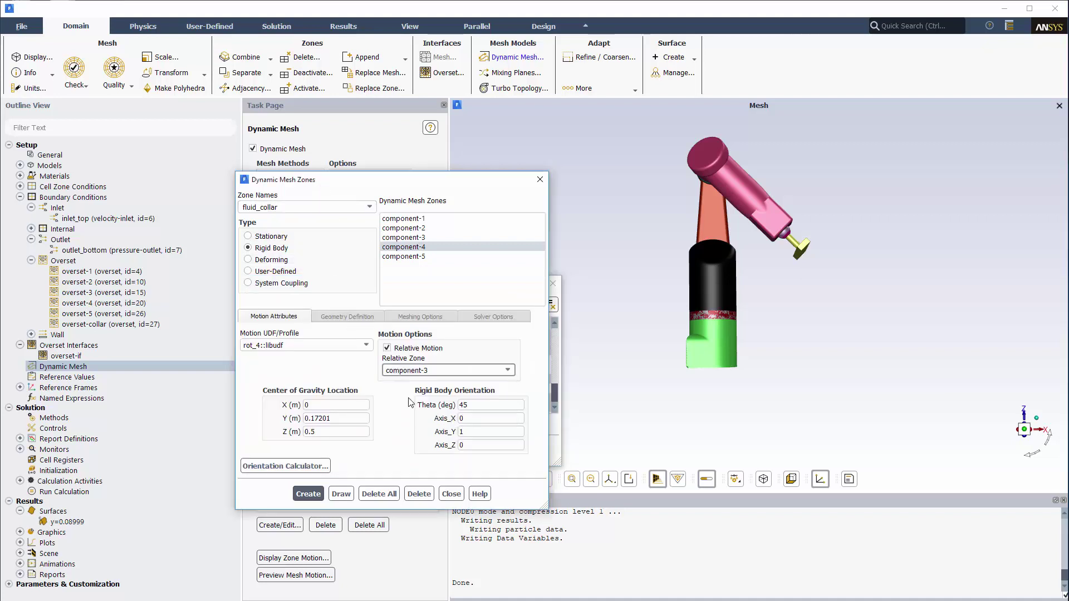
pyautogui.click(309, 494)
pyautogui.click(450, 494)
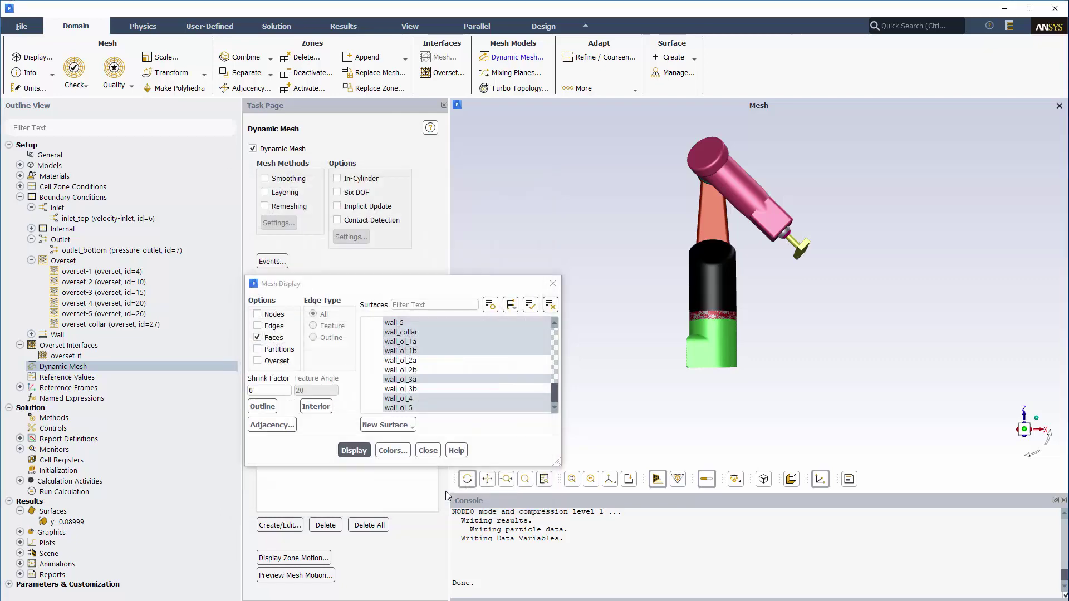
pyautogui.click(428, 450)
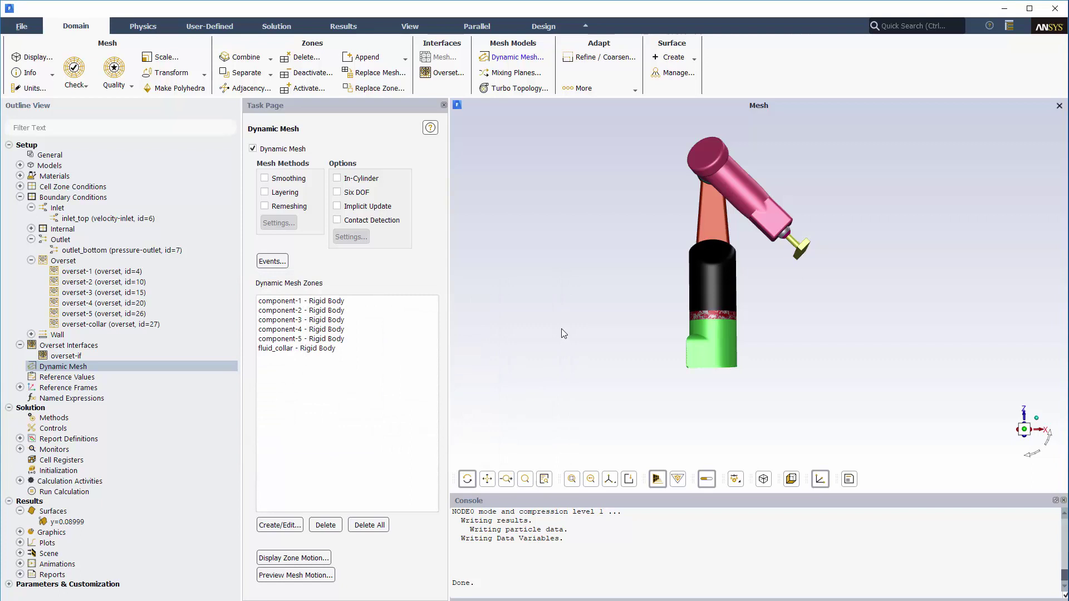
# Step: Switch to the Solution ribbon to begin solution setup
pyautogui.click(275, 26)
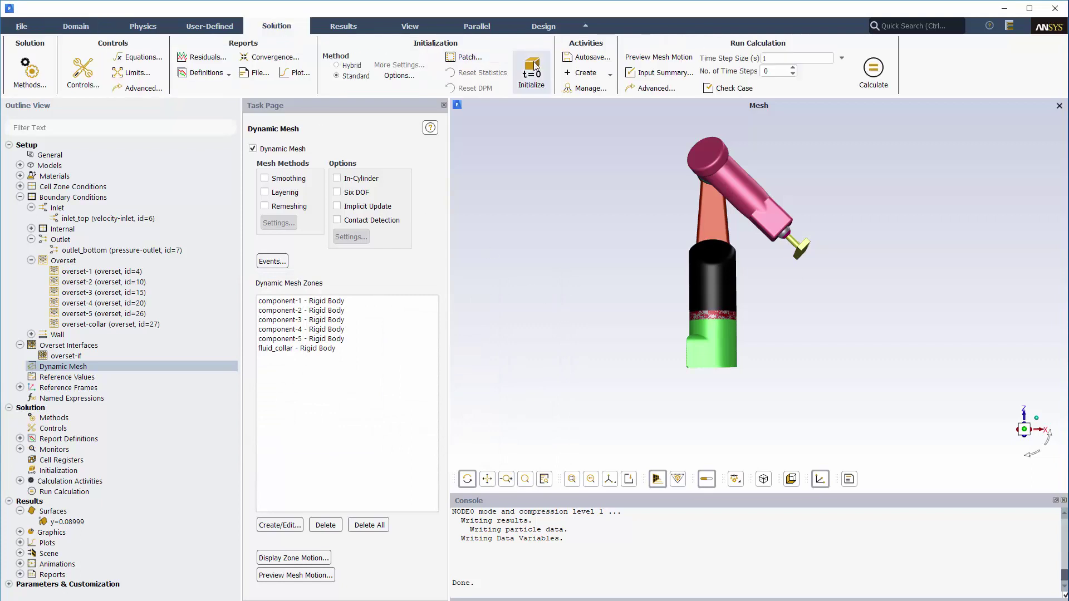